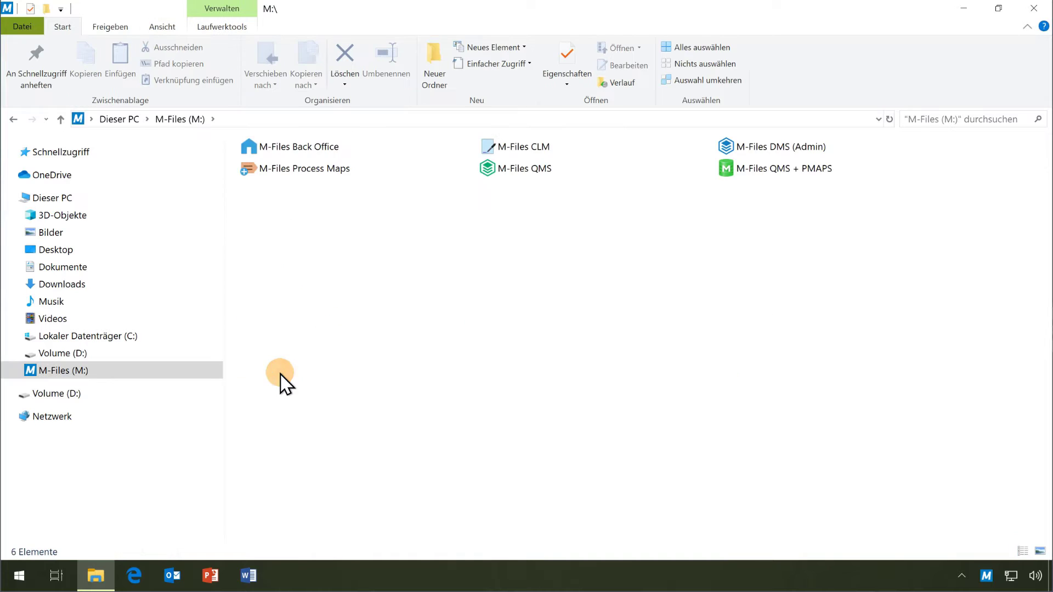
# Step: Open the M-Files QMS vault and start creating a new document
pyautogui.doubleClick(528, 174)
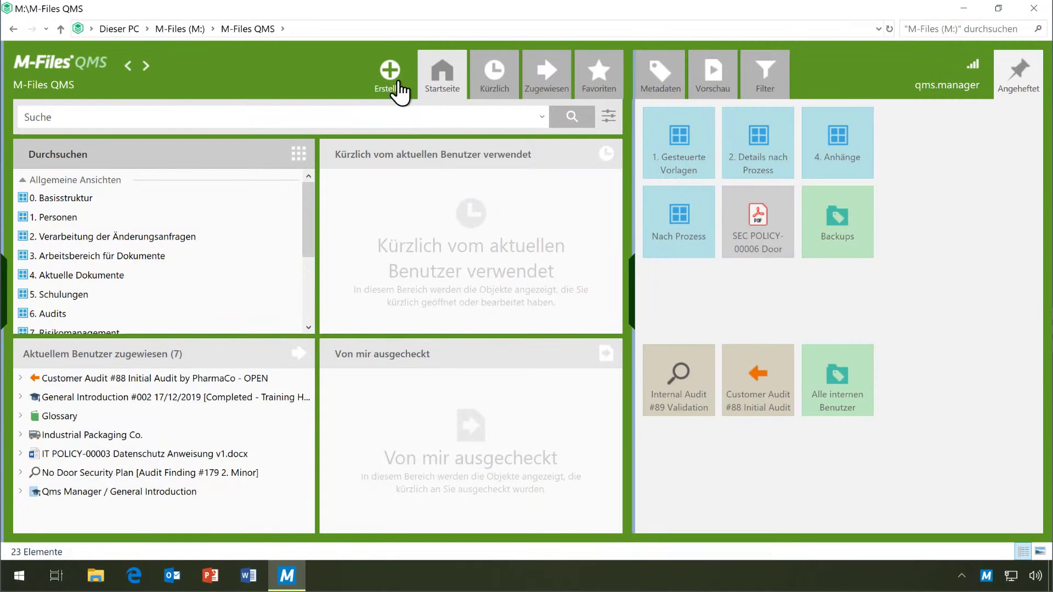
pyautogui.click(396, 80)
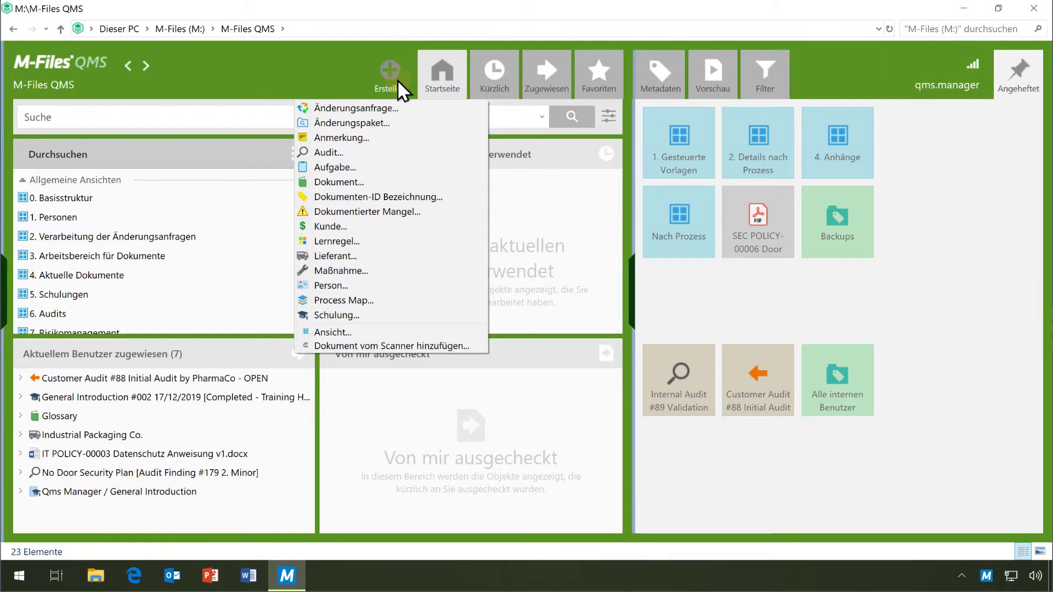
pyautogui.click(393, 182)
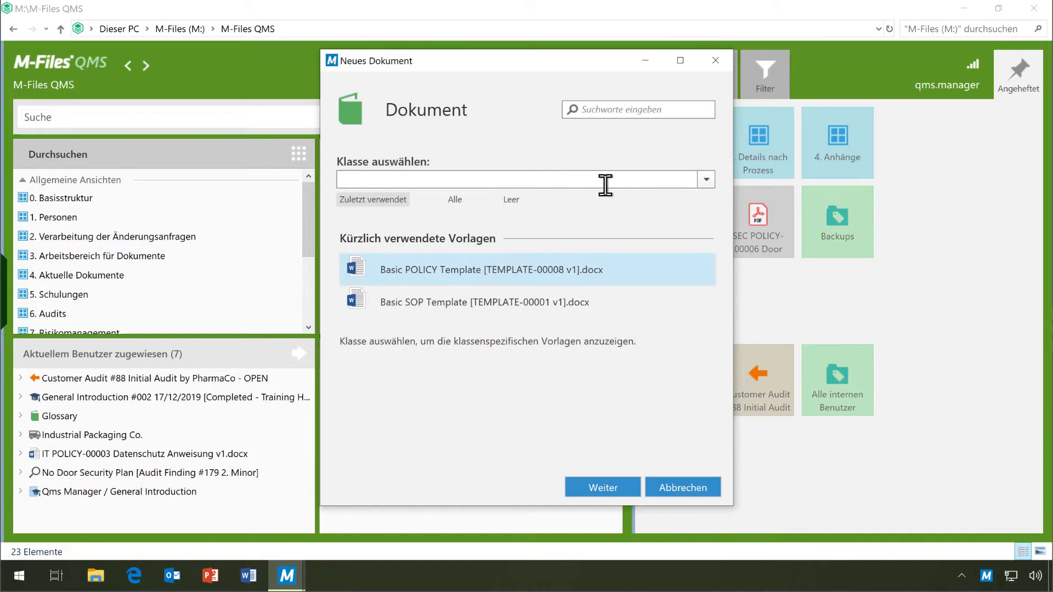
# Step: Choose the class Richtlinie under Gelenkte Dokumente and base the new document on the Basic POLICY Template
pyautogui.click(707, 181)
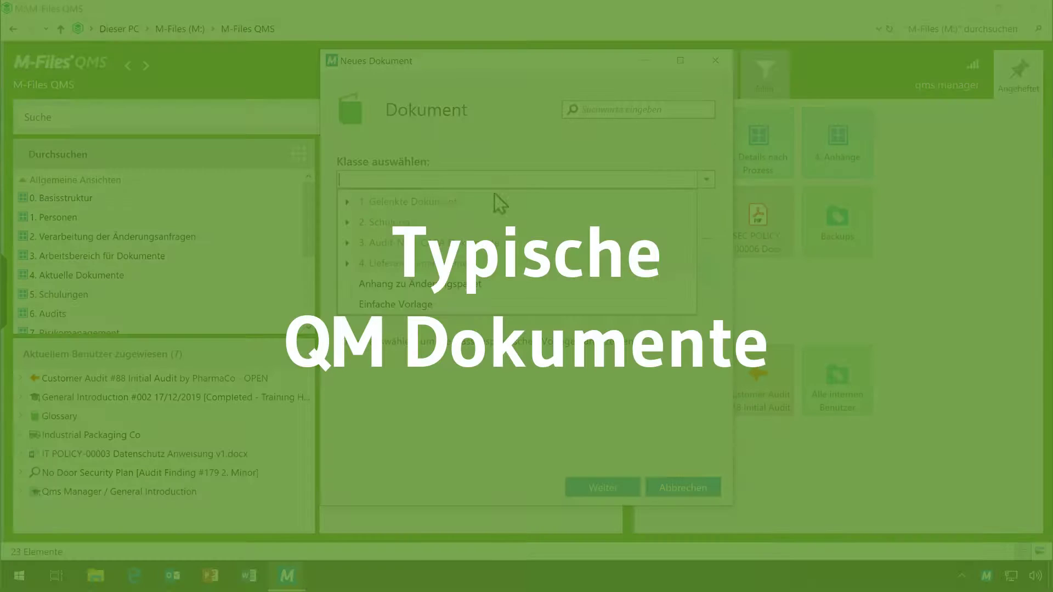
pyautogui.click(349, 203)
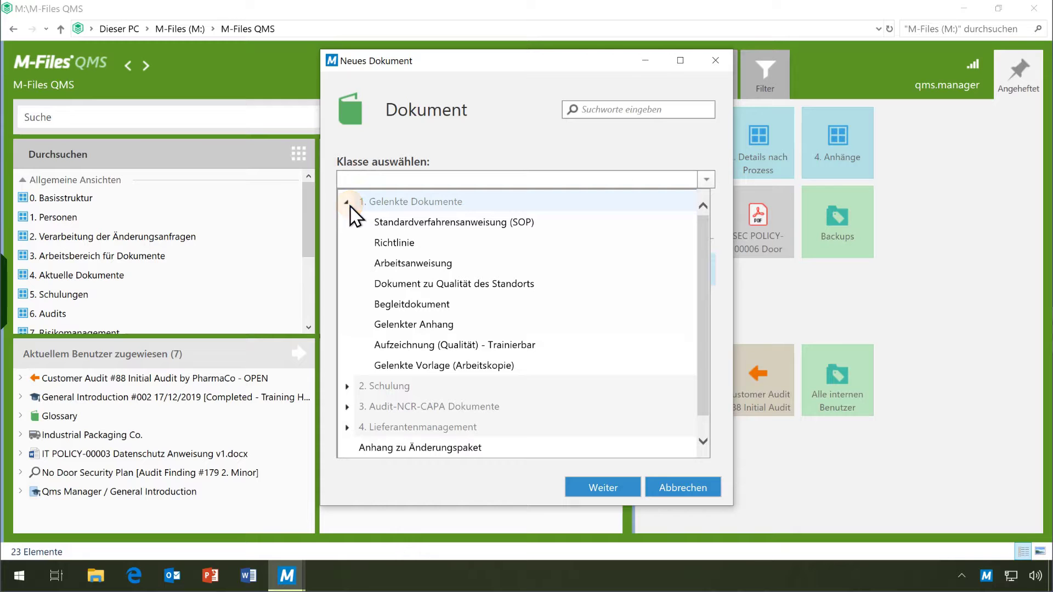
pyautogui.click(384, 243)
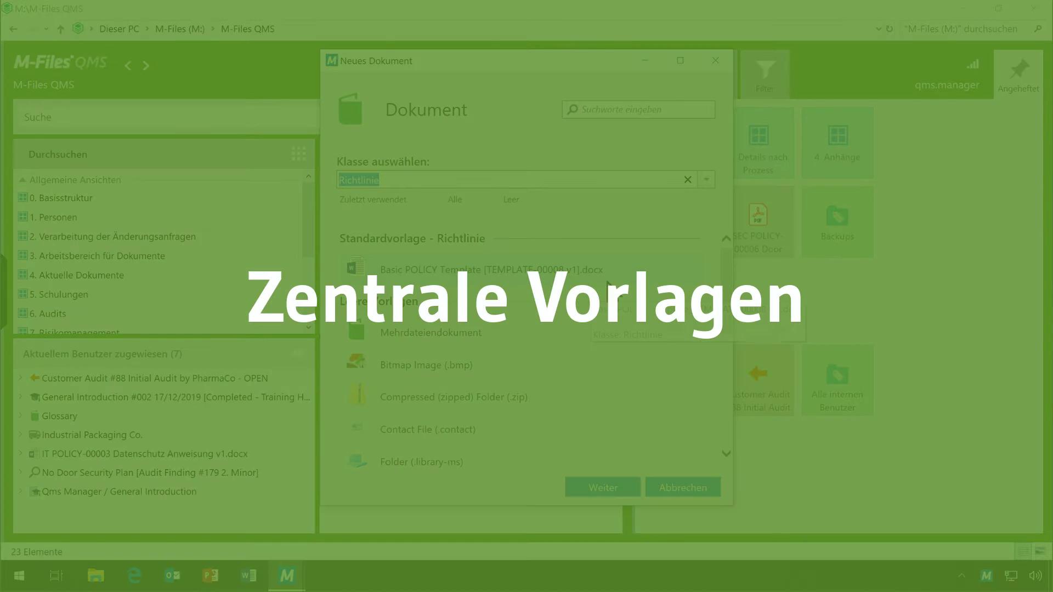
pyautogui.click(621, 280)
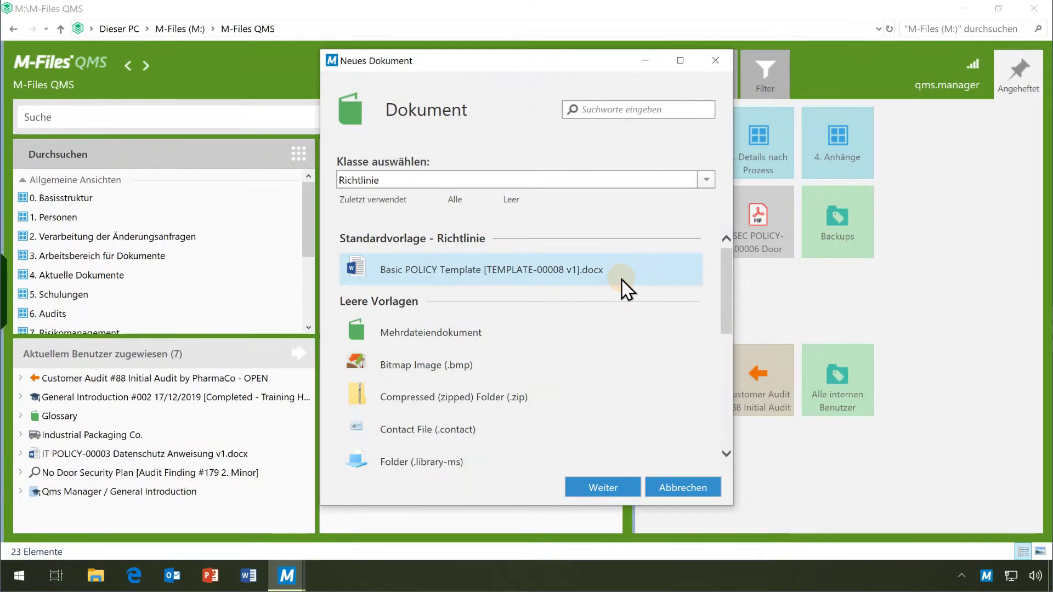
pyautogui.click(610, 488)
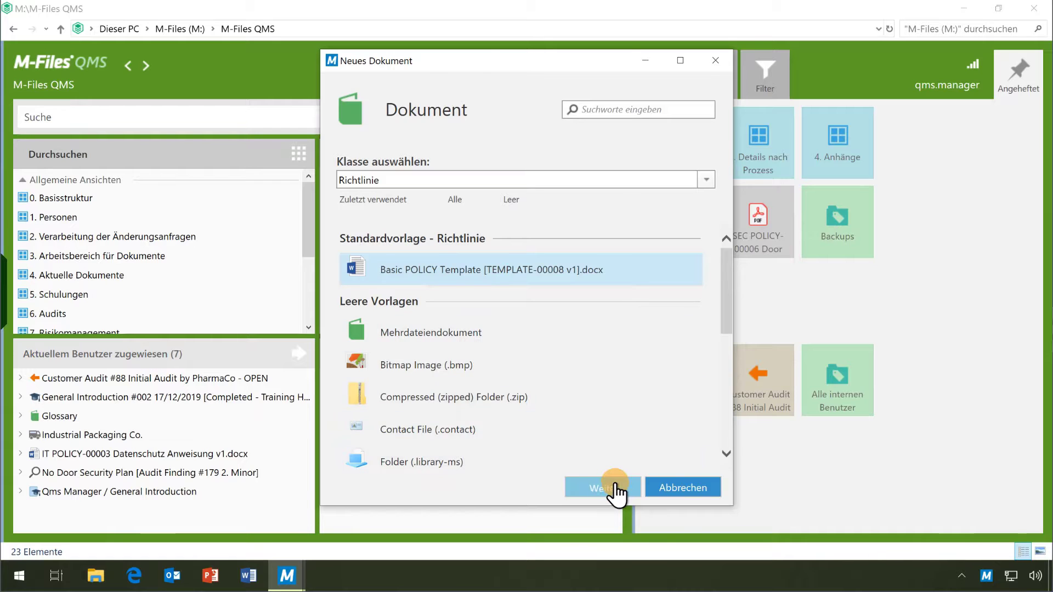
# Step: Enter QM Richtlinie as the new document's short title and set its process to Quality Assurance
pyautogui.write('QM Richtlinie')
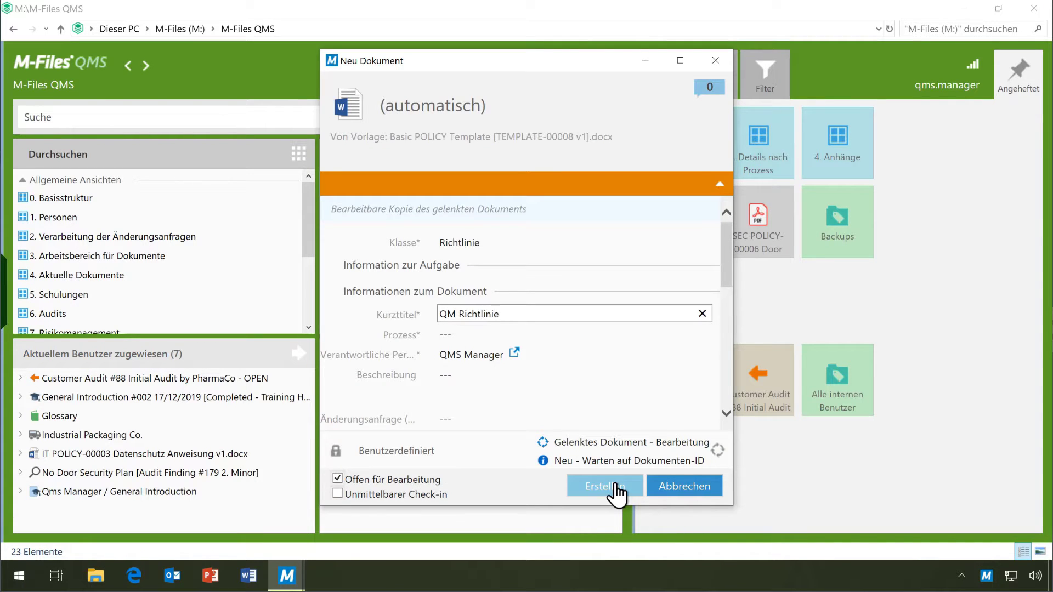
pyautogui.press('Tab')
pyautogui.write('q')
pyautogui.press('Tab')
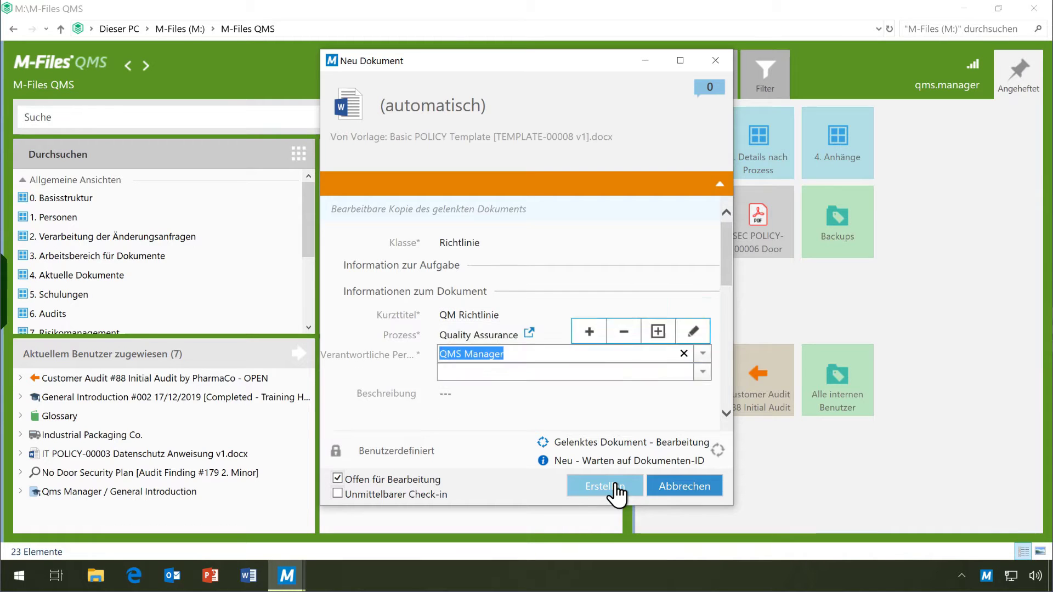
# Step: Assign QMS Autor as author and QMS Manager as requested reviewer, and create the document
pyautogui.scroll(-5, 554, 408)
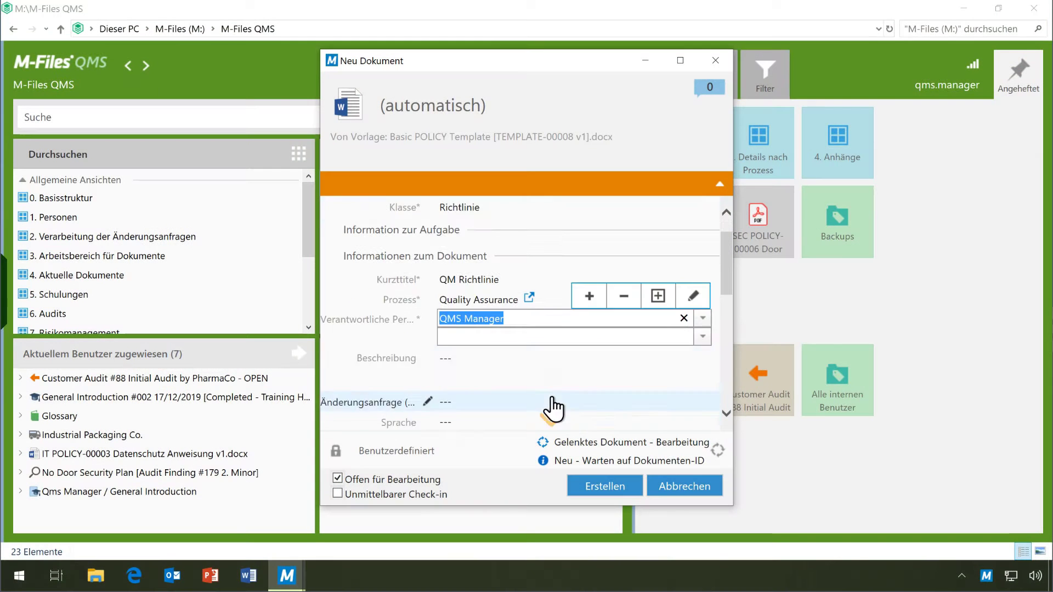
pyautogui.scroll(-1, 549, 395)
pyautogui.click(530, 353)
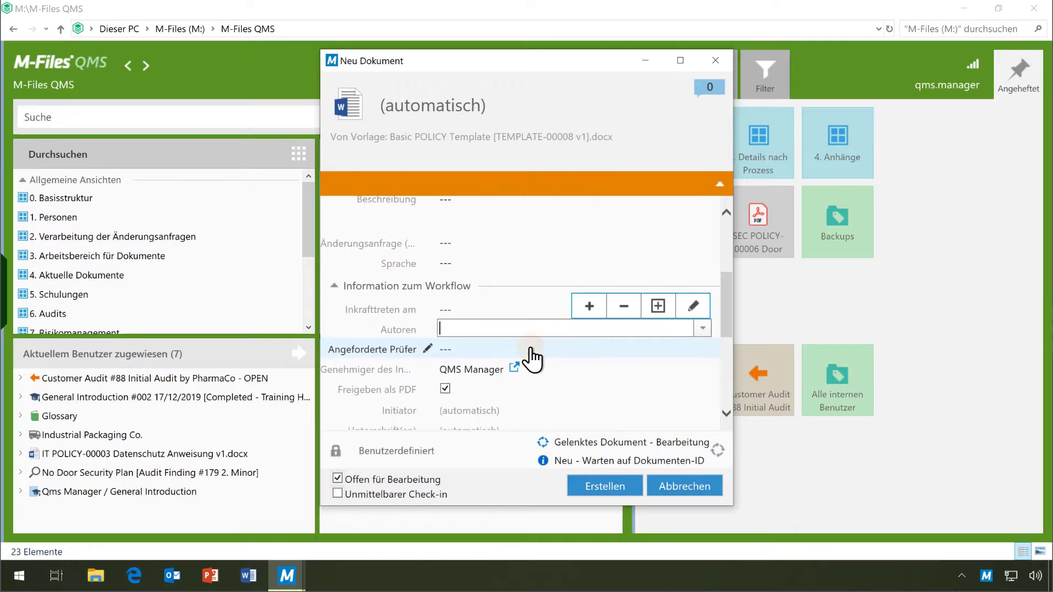
pyautogui.click(520, 370)
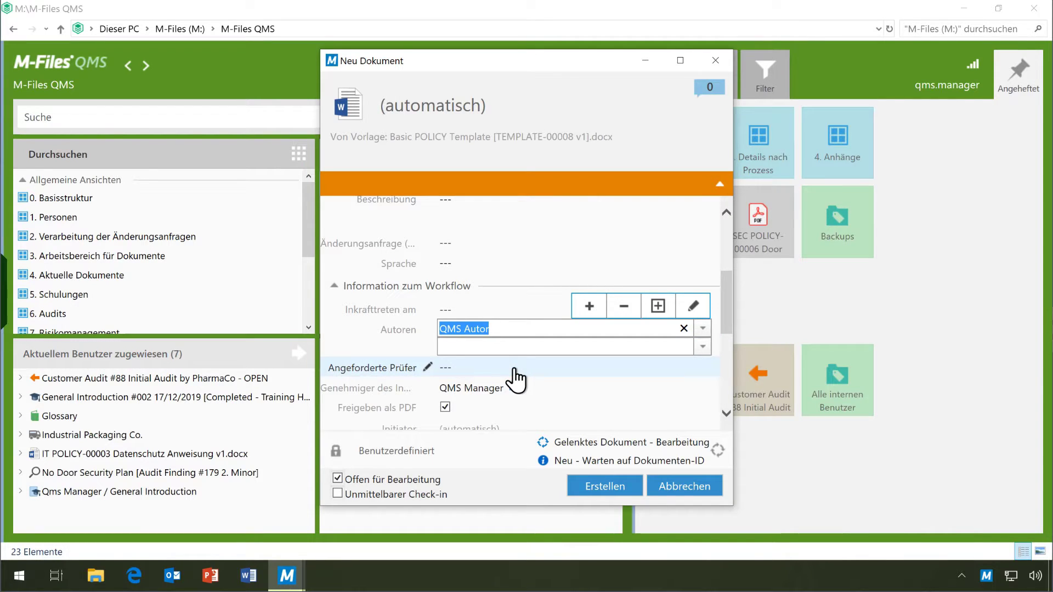
pyautogui.click(516, 379)
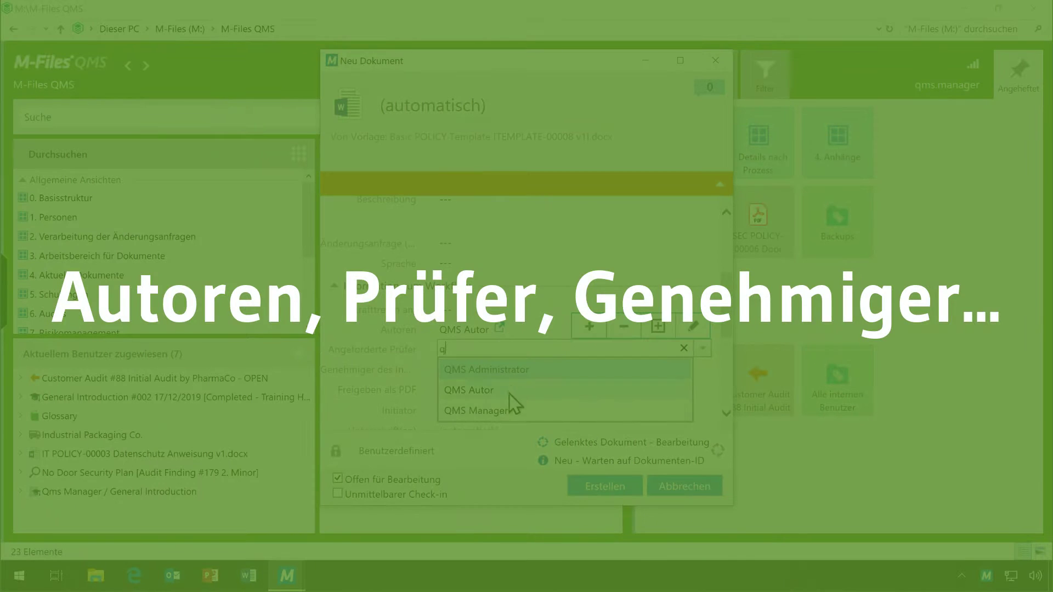
pyautogui.click(510, 412)
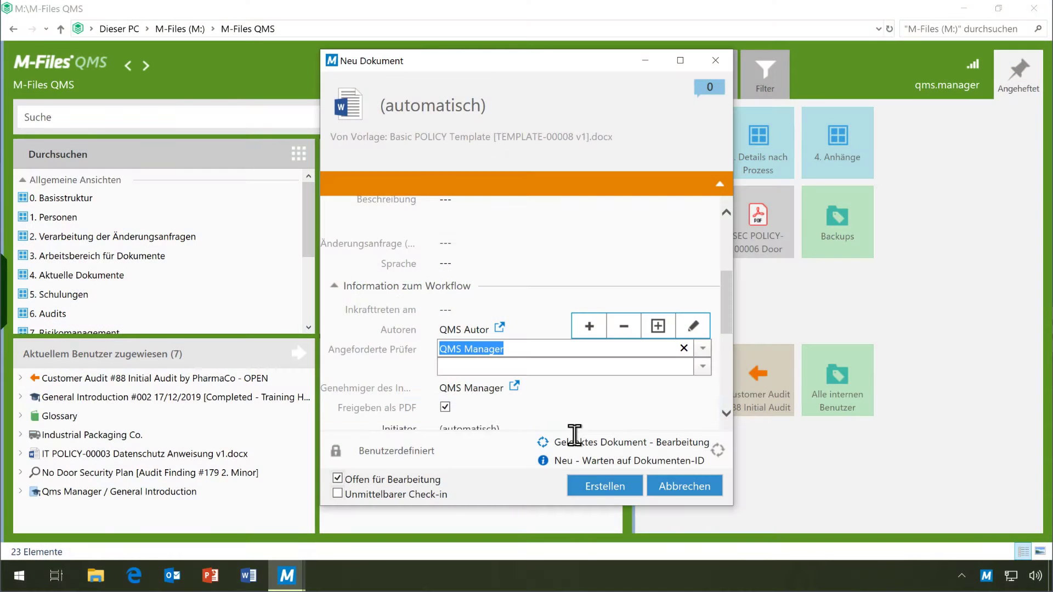
pyautogui.click(606, 489)
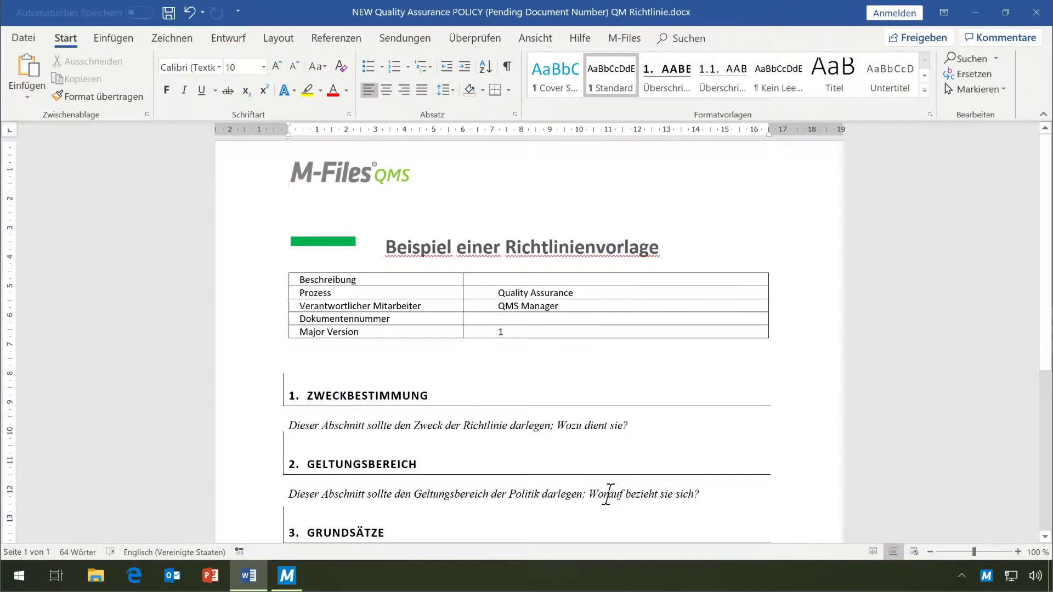
# Step: Add a row below Major Version in the policy document's table and label it Autoren
pyautogui.tripleClick(508, 294)
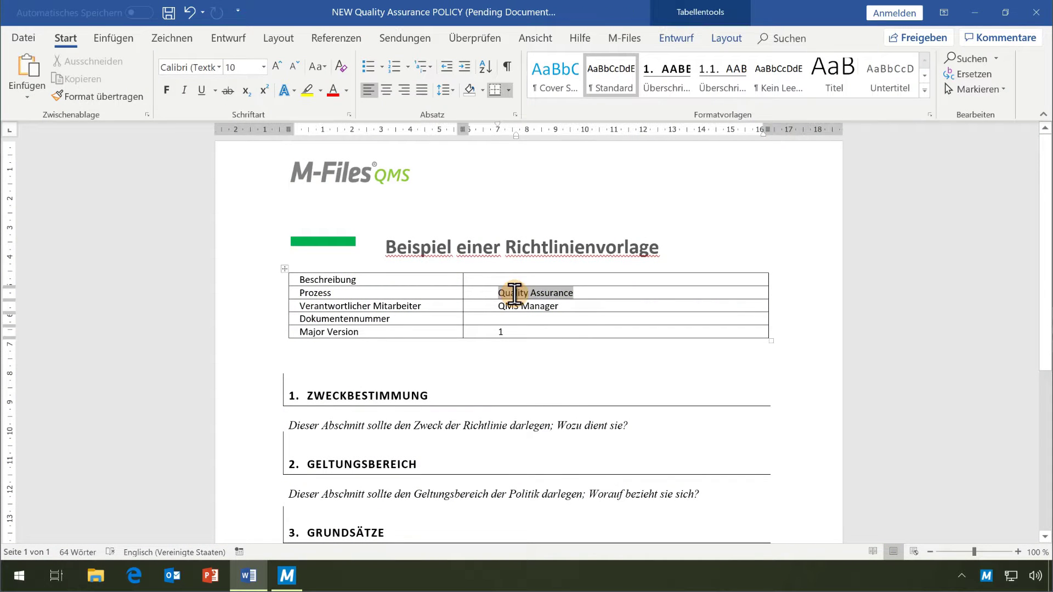
pyautogui.tripleClick(509, 306)
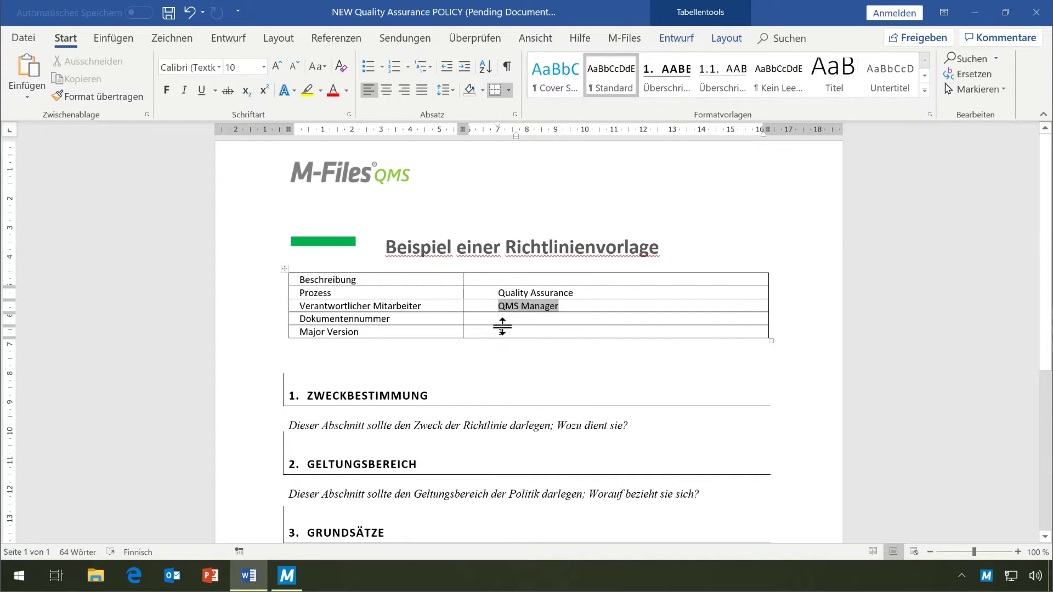
pyautogui.click(502, 328)
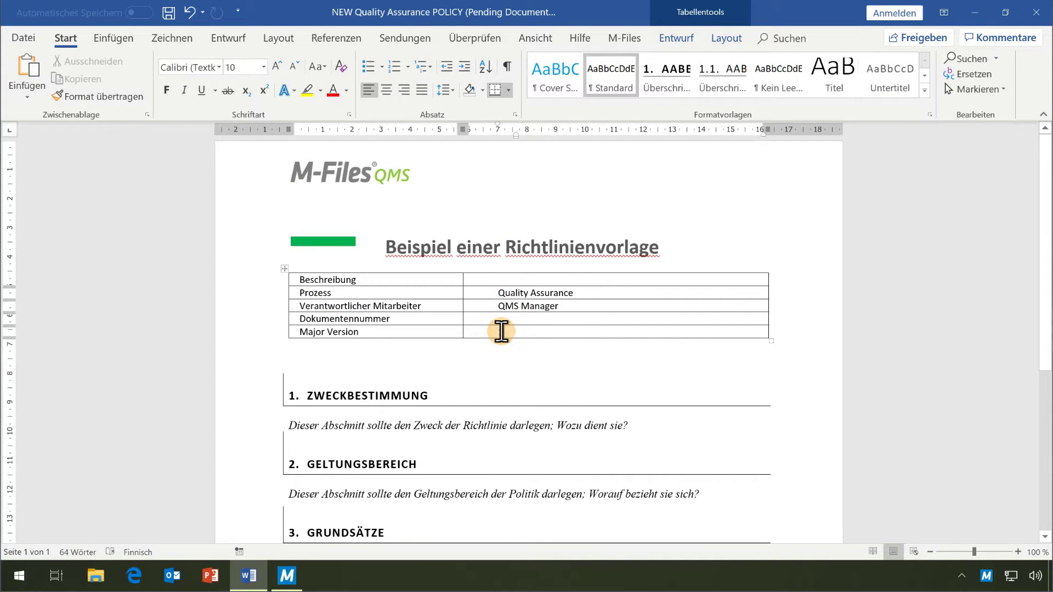
pyautogui.click(729, 38)
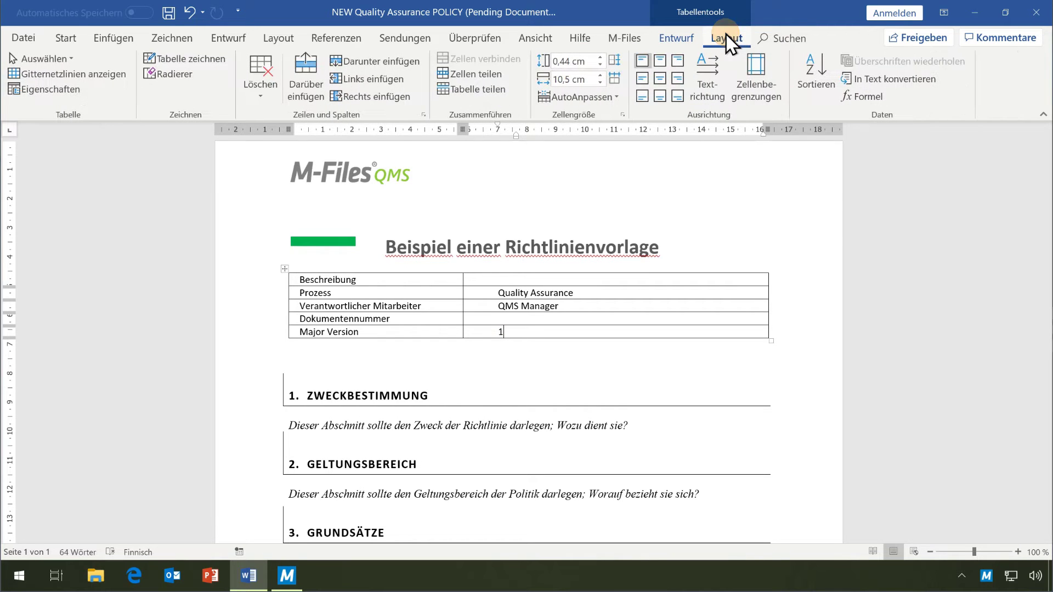
pyautogui.click(409, 64)
pyautogui.click(367, 344)
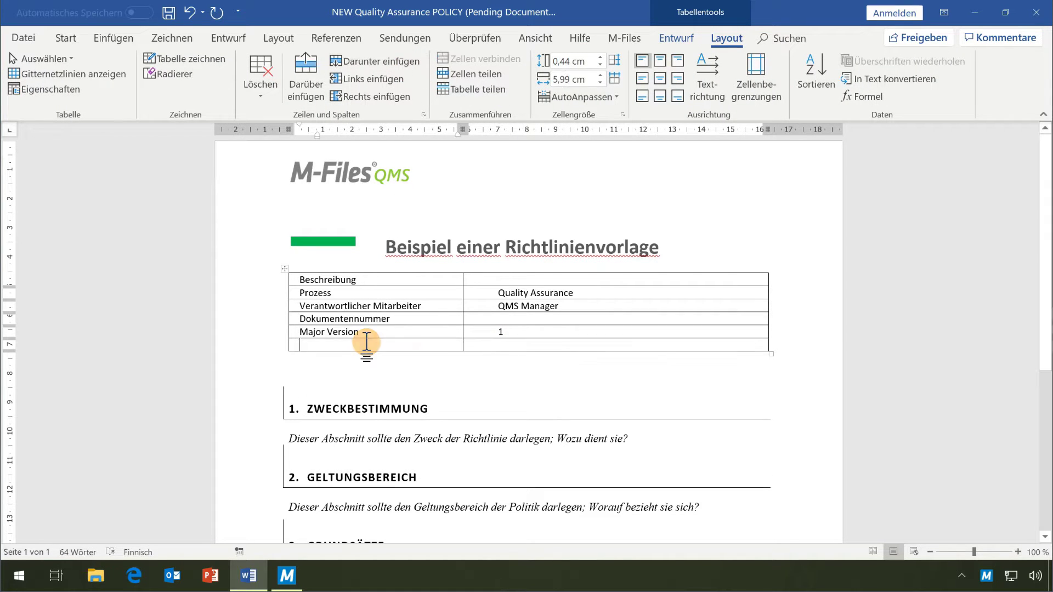
pyautogui.write('Autoren')
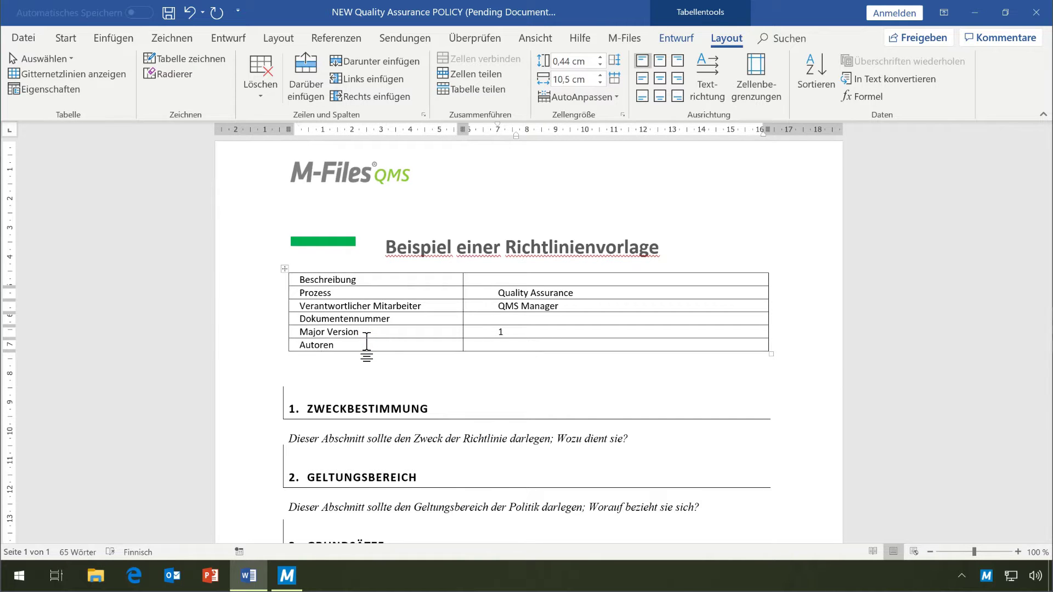
# Step: Insert the M-Files property Autoren into the empty cell beside the Autoren label
pyautogui.press('Tab')
pyautogui.click(617, 39)
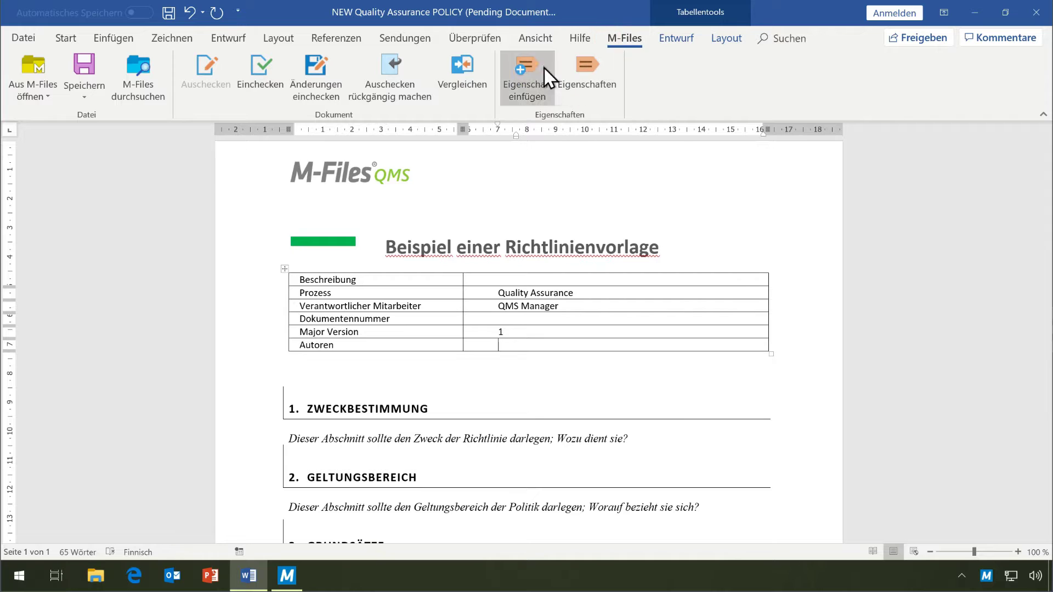
pyautogui.click(528, 73)
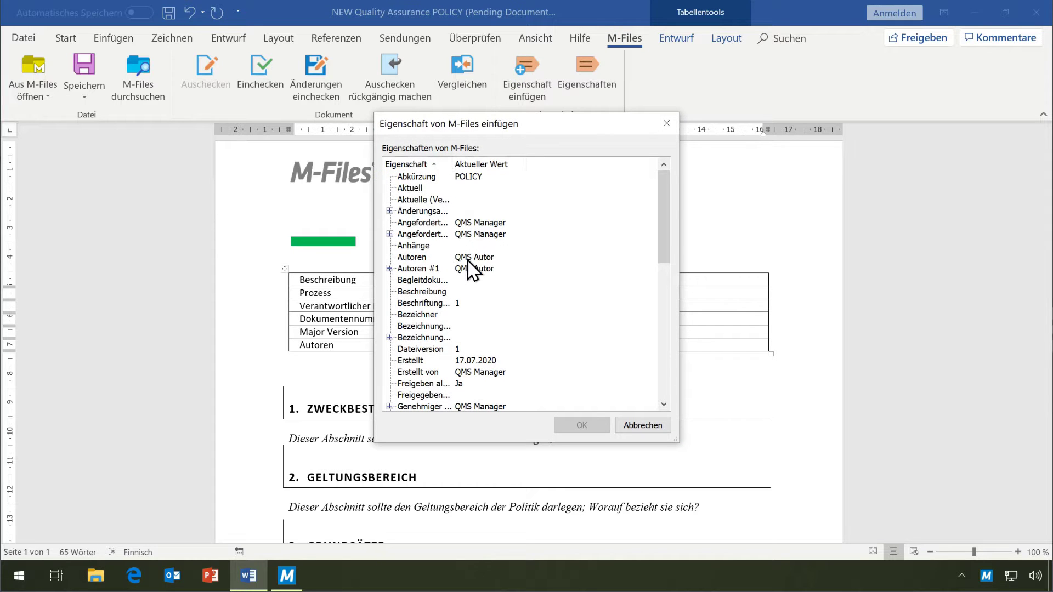
pyautogui.click(426, 258)
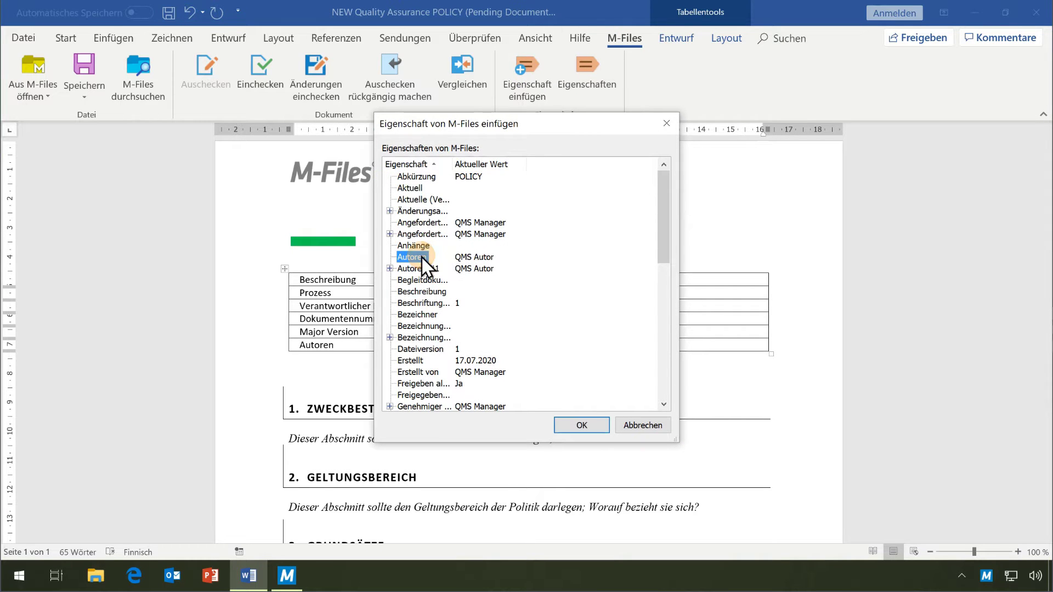
pyautogui.click(571, 426)
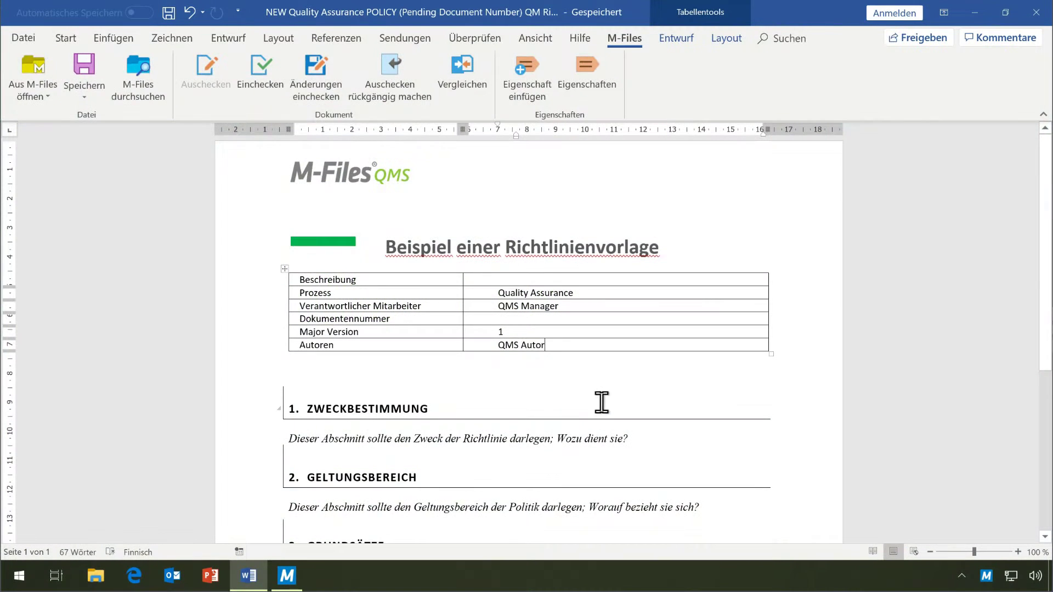
# Step: Close the policy document and check it in with the comment "Neue Richtlinie"
pyautogui.click(1035, 12)
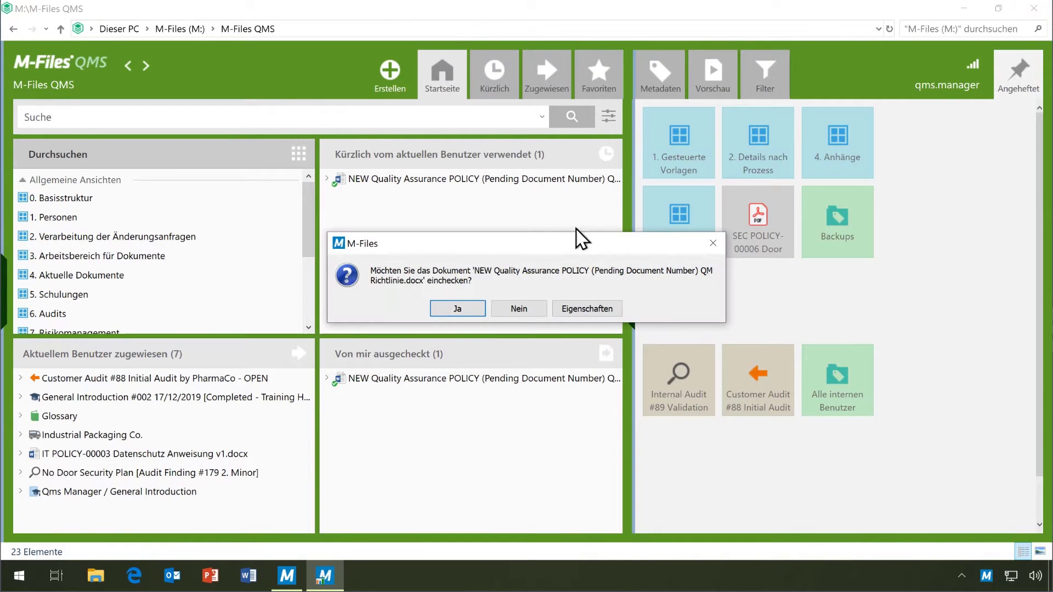
pyautogui.click(471, 308)
pyautogui.write('Neue Richtlinie')
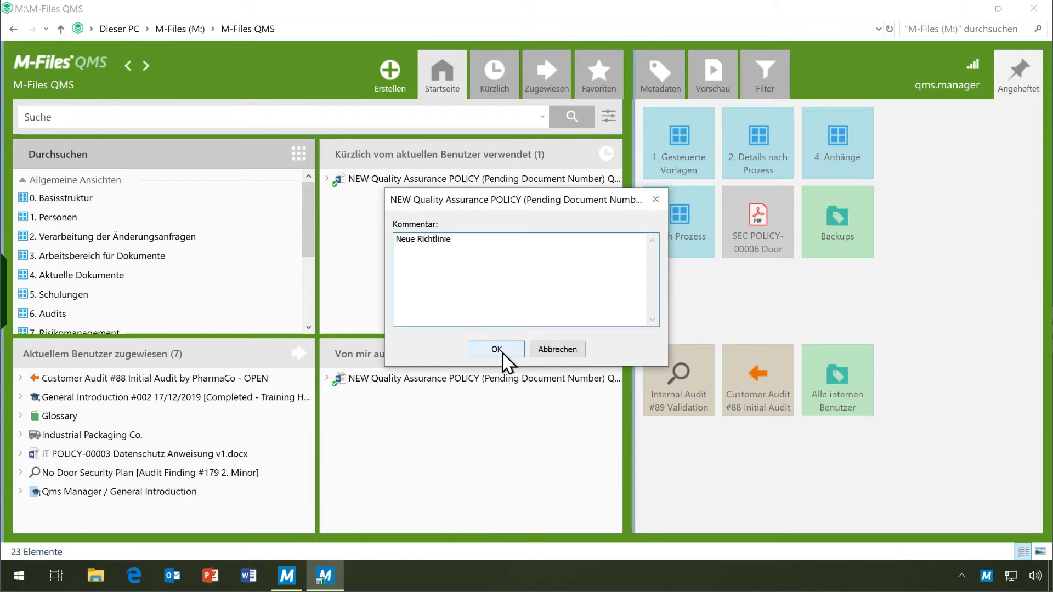
pyautogui.click(502, 354)
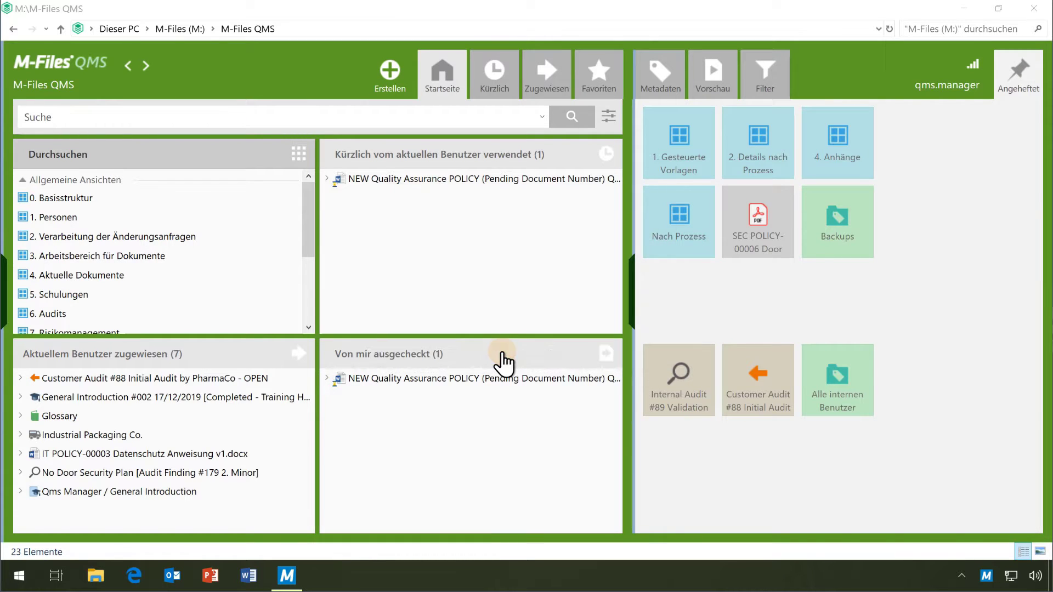
# Step: View the Nach Prozess view within Arbeitsbereich für Dokumente, and return to the vault's home page
pyautogui.click(241, 254)
pyautogui.doubleClick(241, 254)
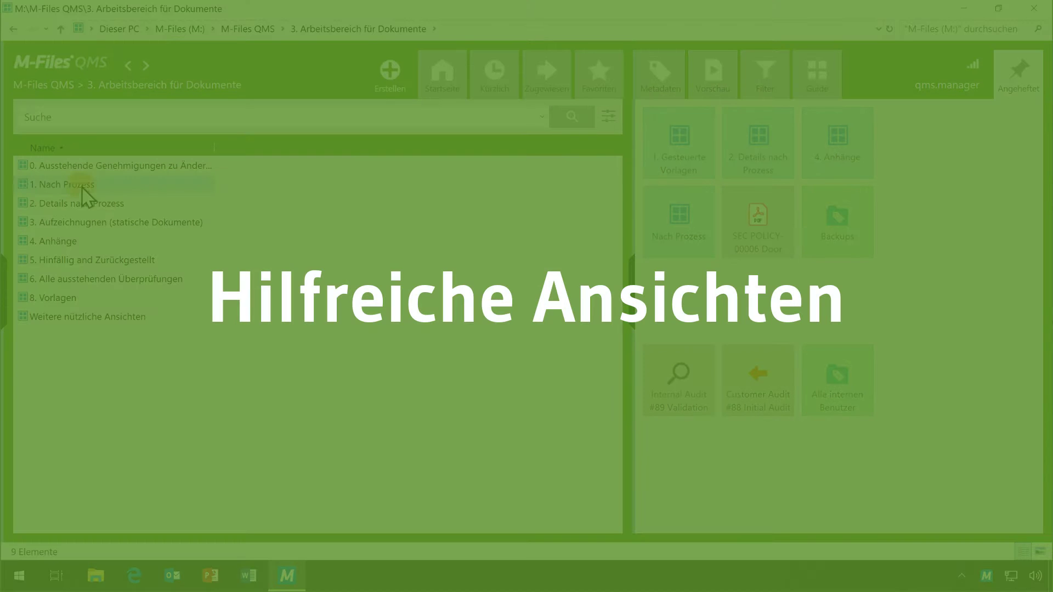
pyautogui.doubleClick(83, 188)
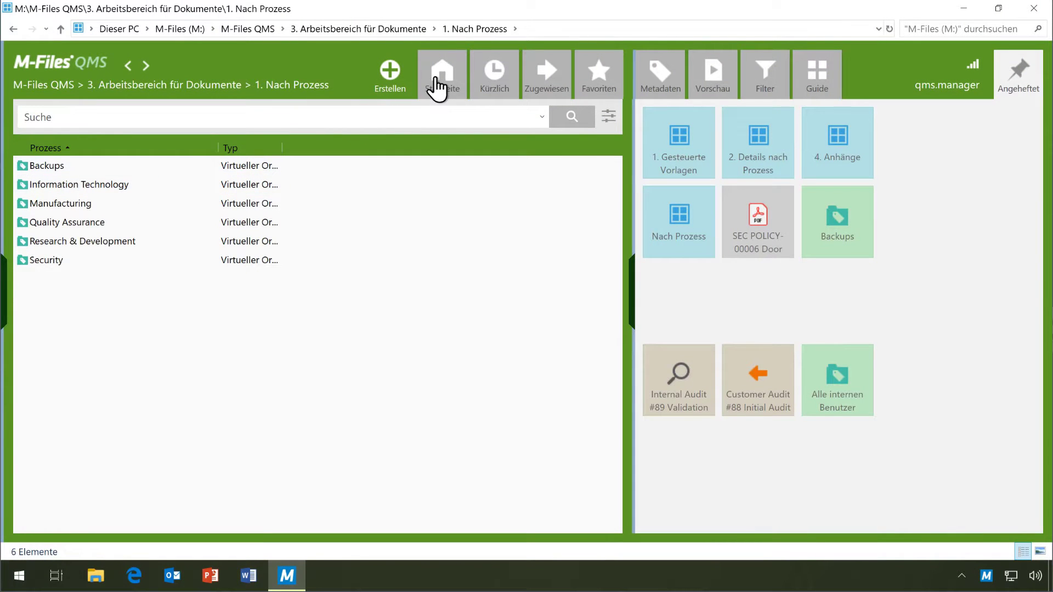
pyautogui.click(453, 93)
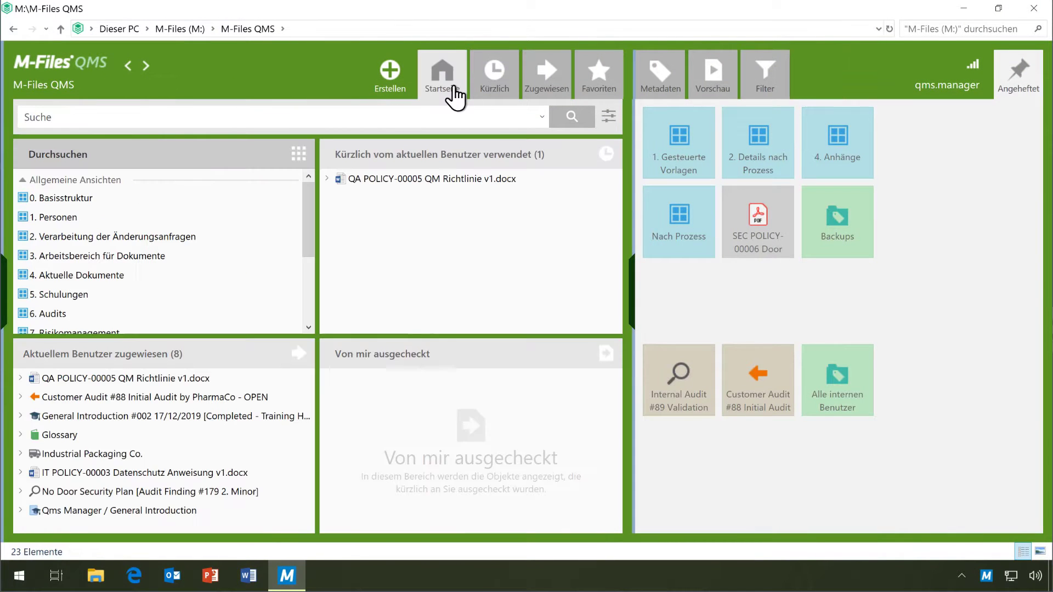
# Step: Examine the new QM Richtlinie document's metadata, including its task description, assignees and workflow information
pyautogui.click(459, 186)
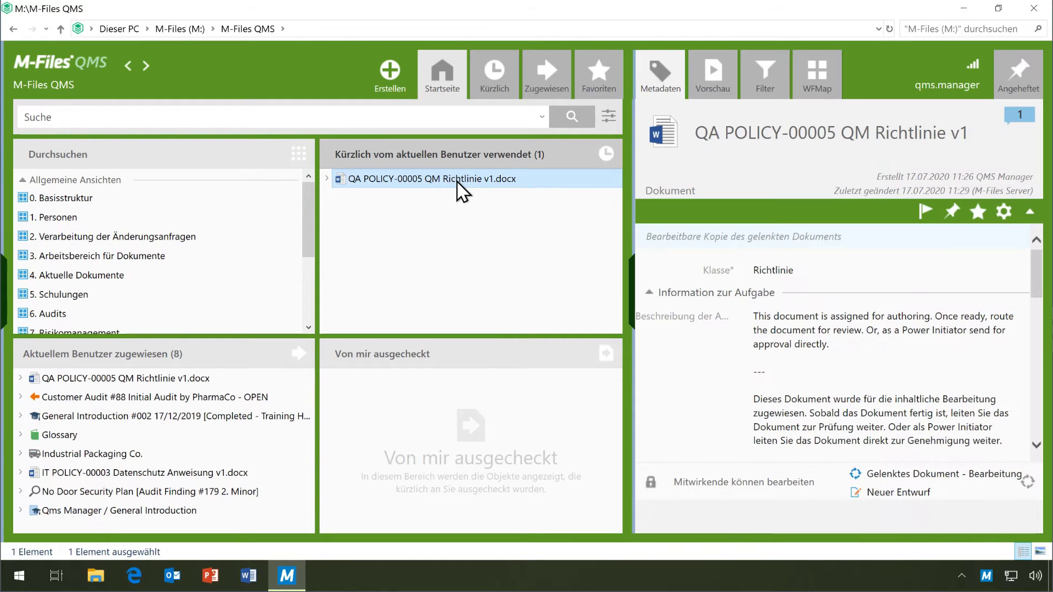
pyautogui.scroll(-5, 839, 345)
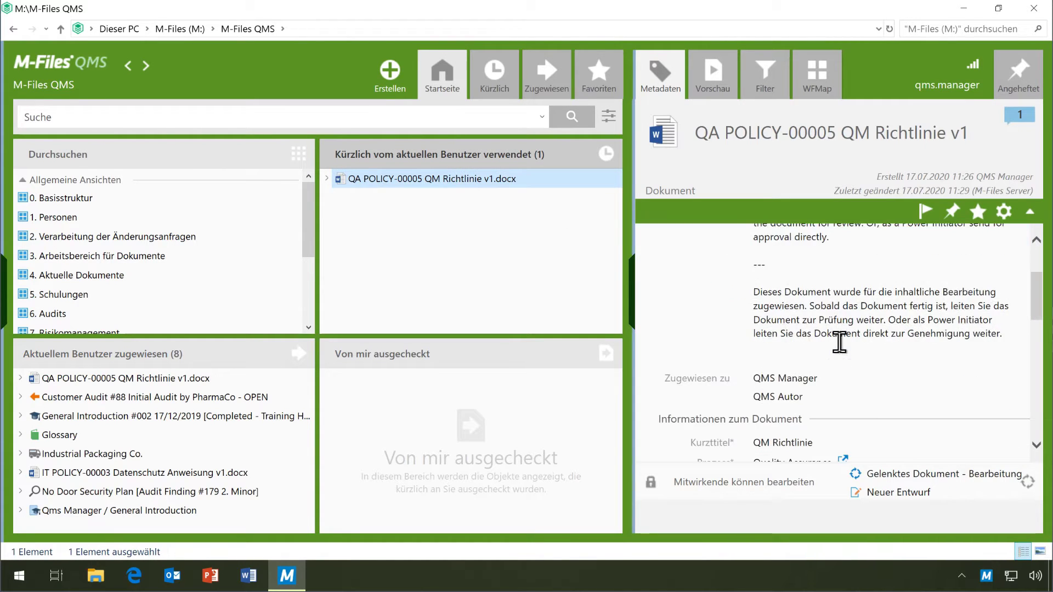
pyautogui.scroll(-10, 841, 355)
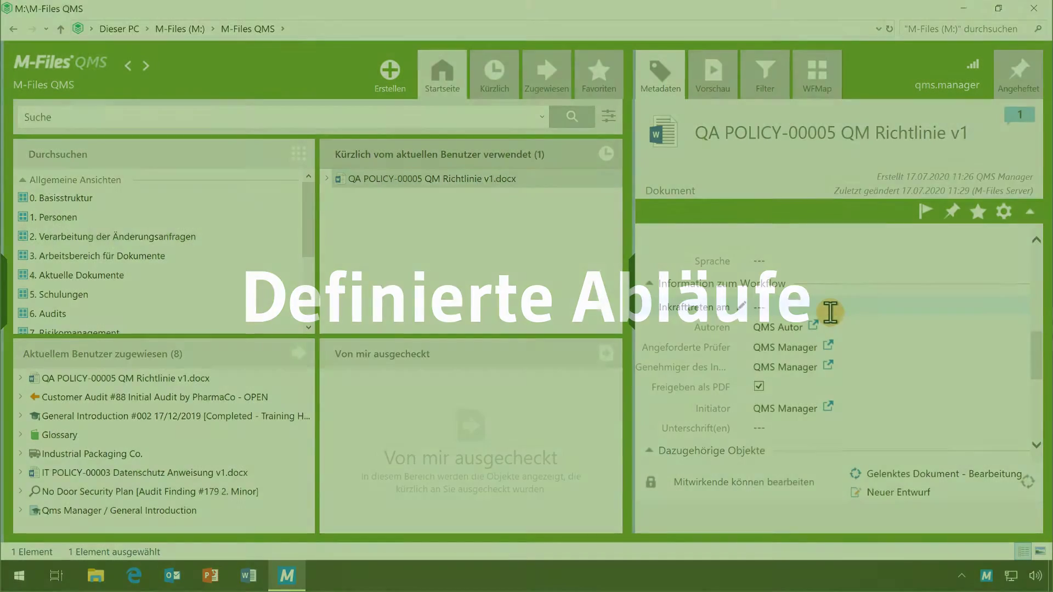
# Step: Set the policy's Inkrafttreten am date to 20.07.2020 and save the metadata
pyautogui.click(831, 309)
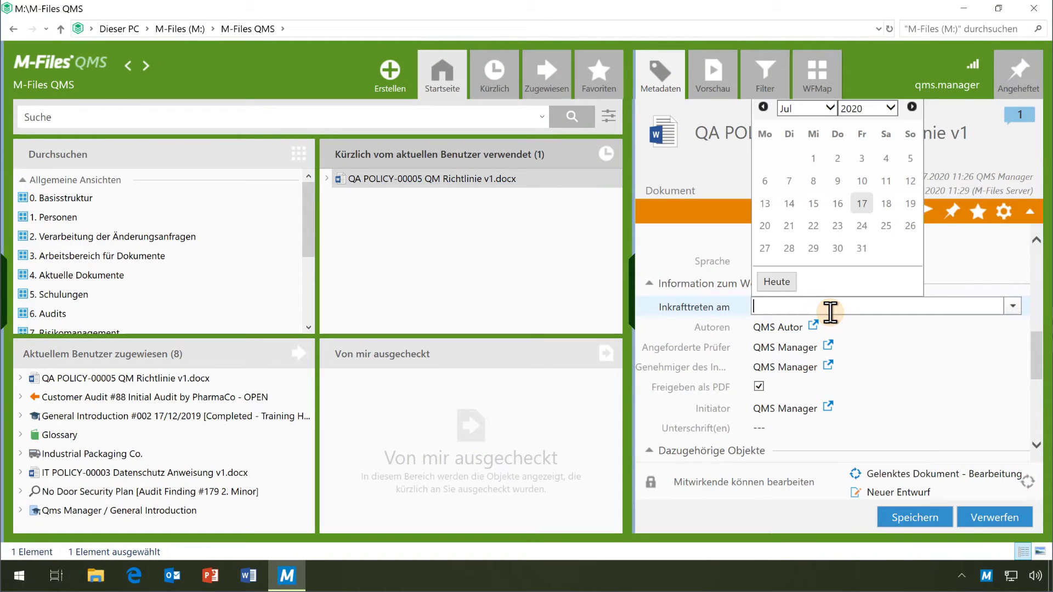
pyautogui.click(766, 242)
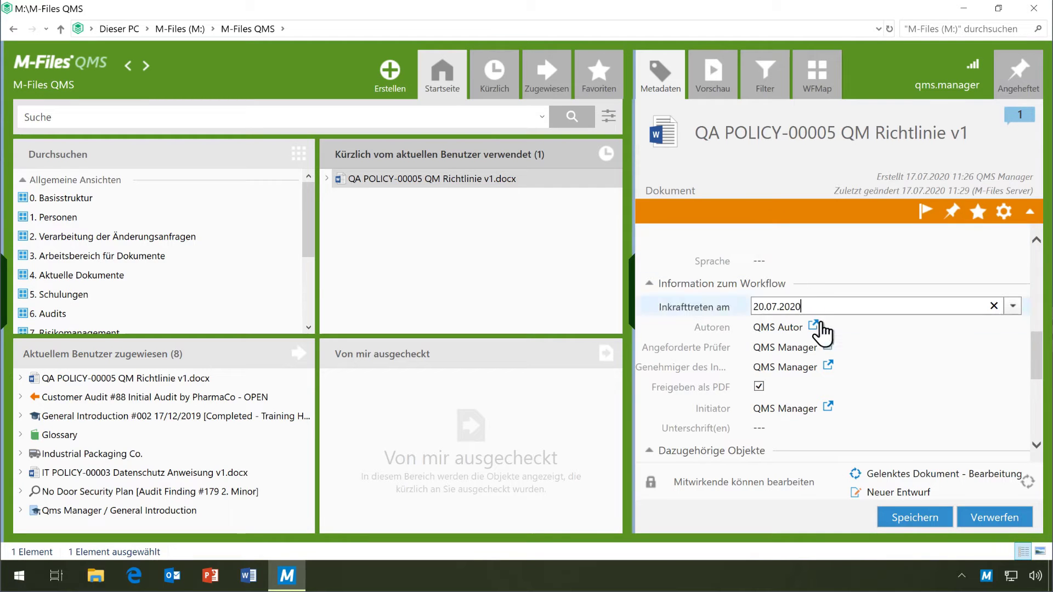
pyautogui.click(902, 517)
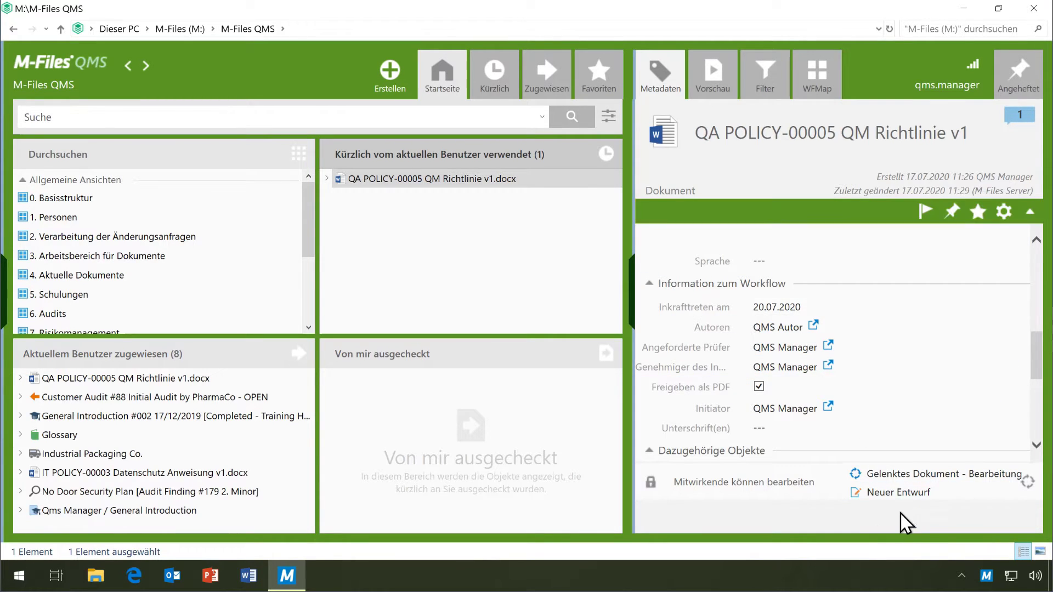
# Step: Check the policy's available workflow status changes and preview the content of the assigned QM Richtlinie document
pyautogui.click(897, 493)
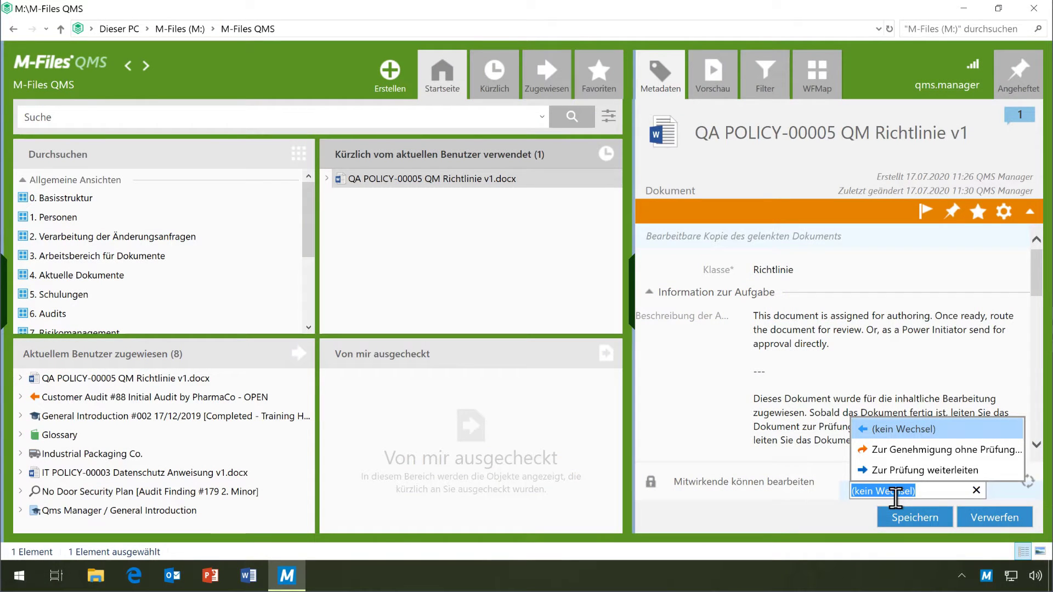
pyautogui.click(838, 512)
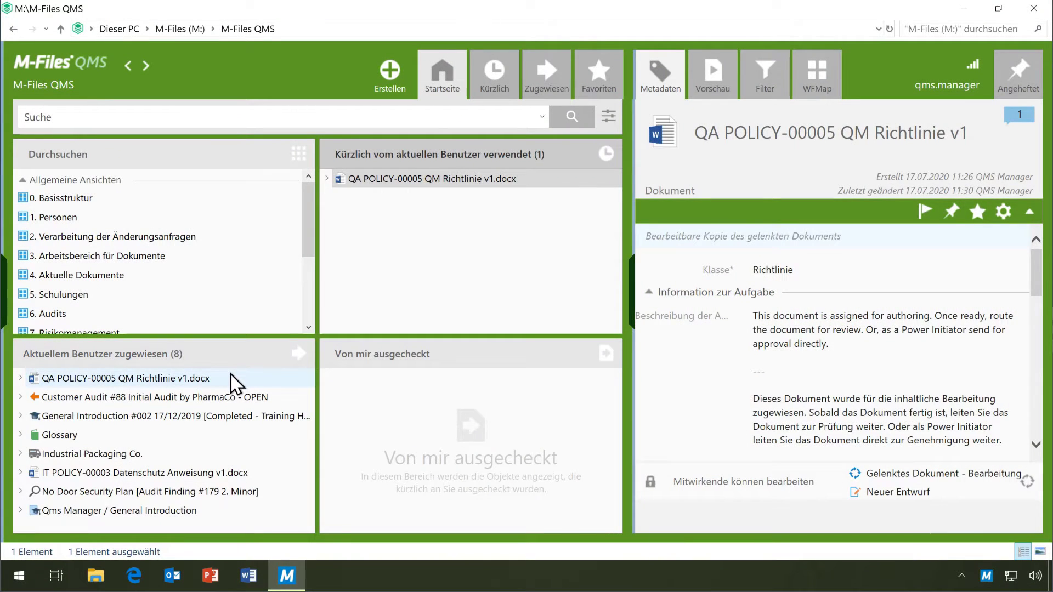
pyautogui.click(230, 376)
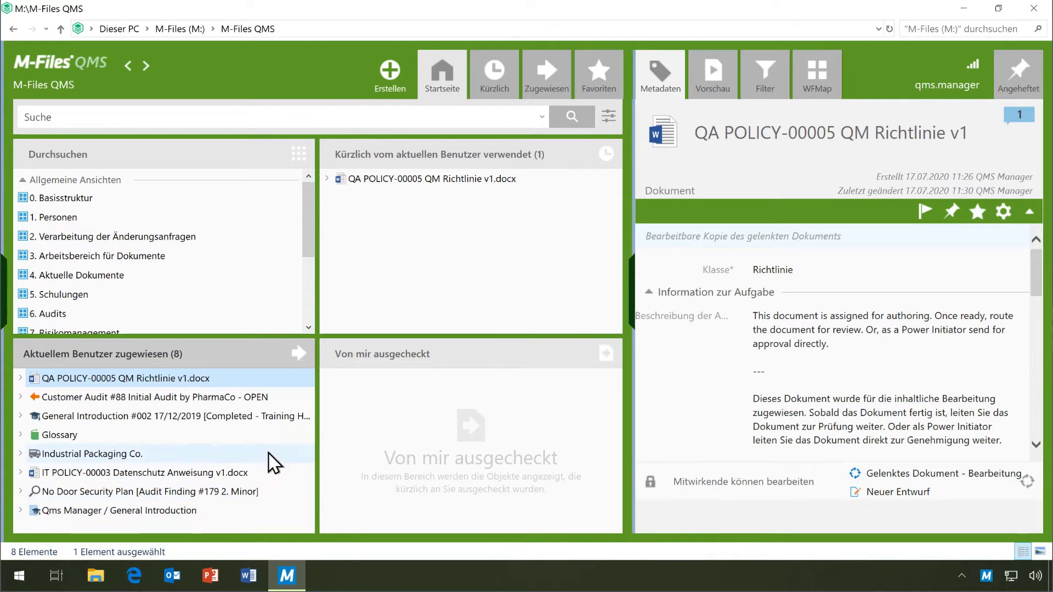
pyautogui.click(708, 88)
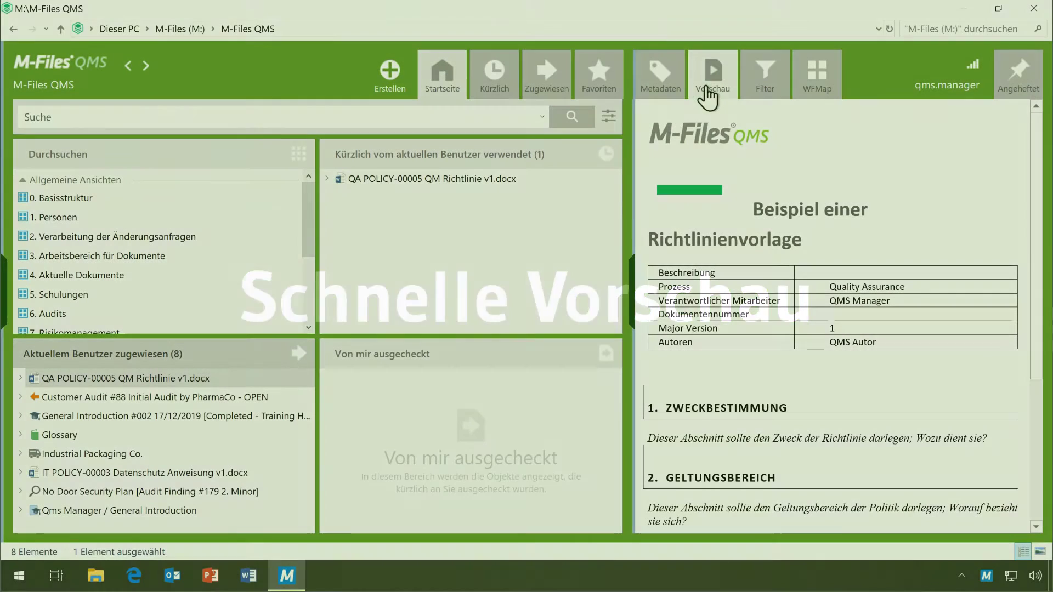
pyautogui.scroll(-3, 806, 299)
pyautogui.scroll(-1, 806, 301)
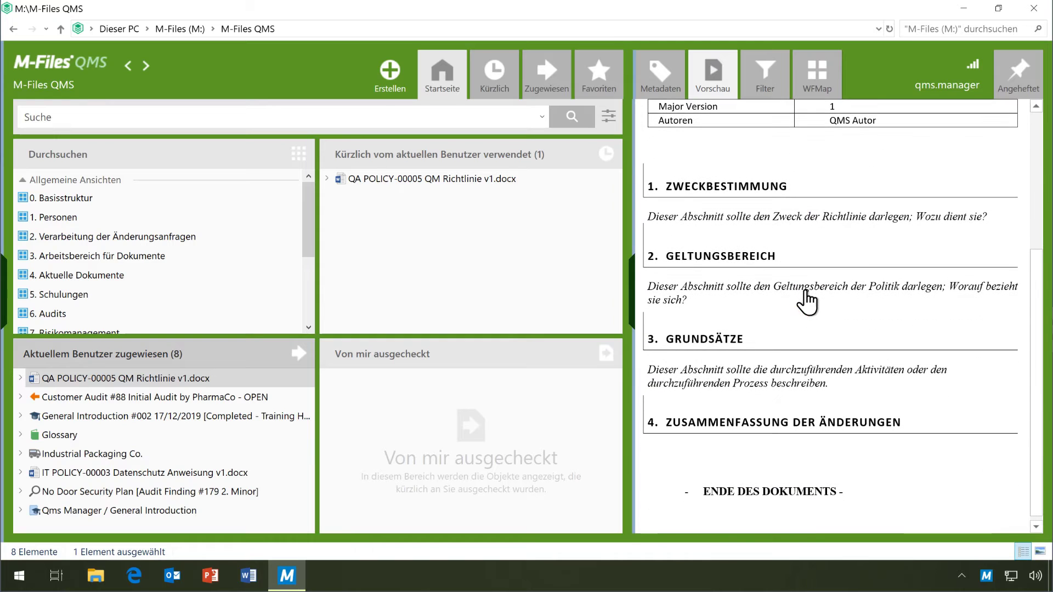
# Step: Forward the policy for review with the status change Zur Prüfung weiterleiten and the comment "Bitte prüfen", and save it
pyautogui.click(664, 94)
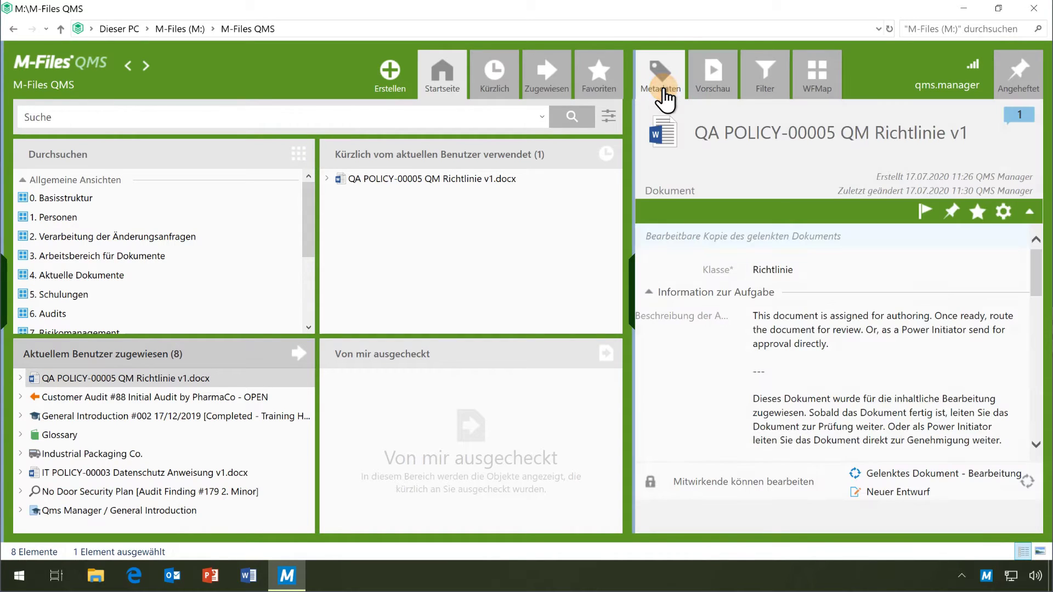
pyautogui.click(900, 491)
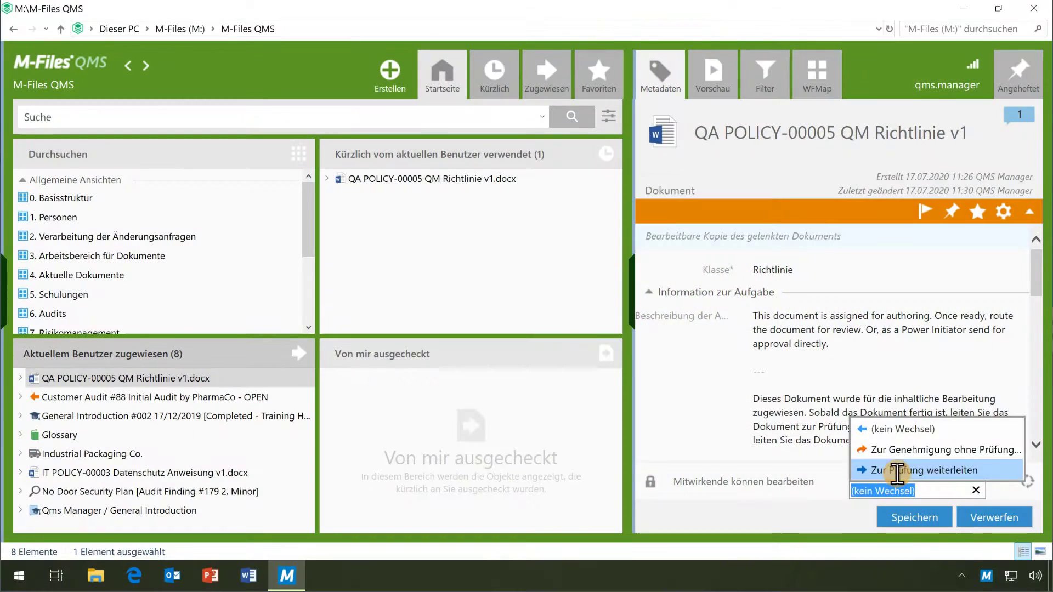
pyautogui.click(927, 470)
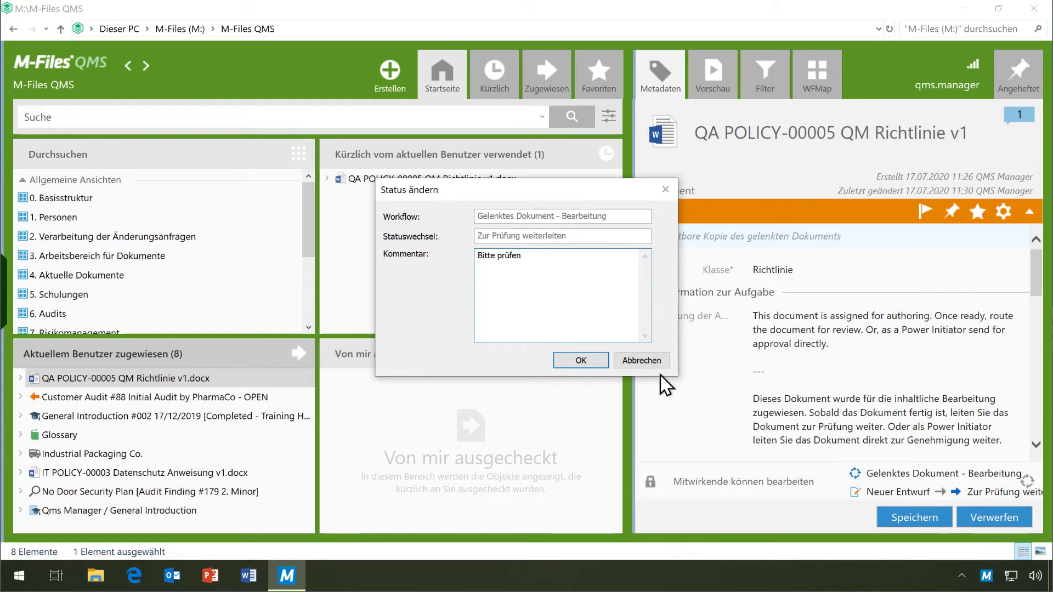
pyautogui.click(598, 362)
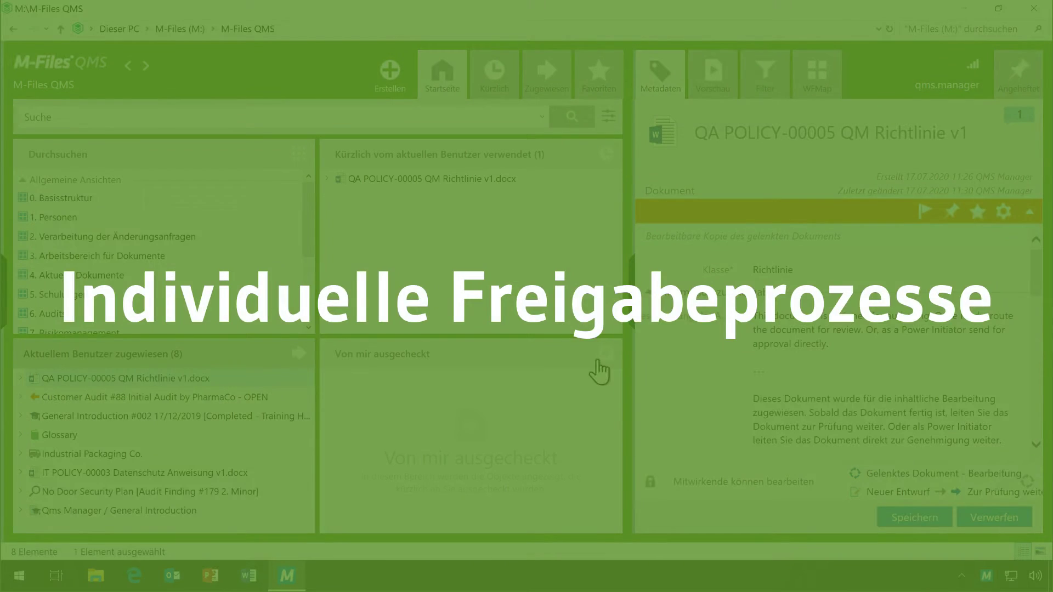
pyautogui.click(886, 514)
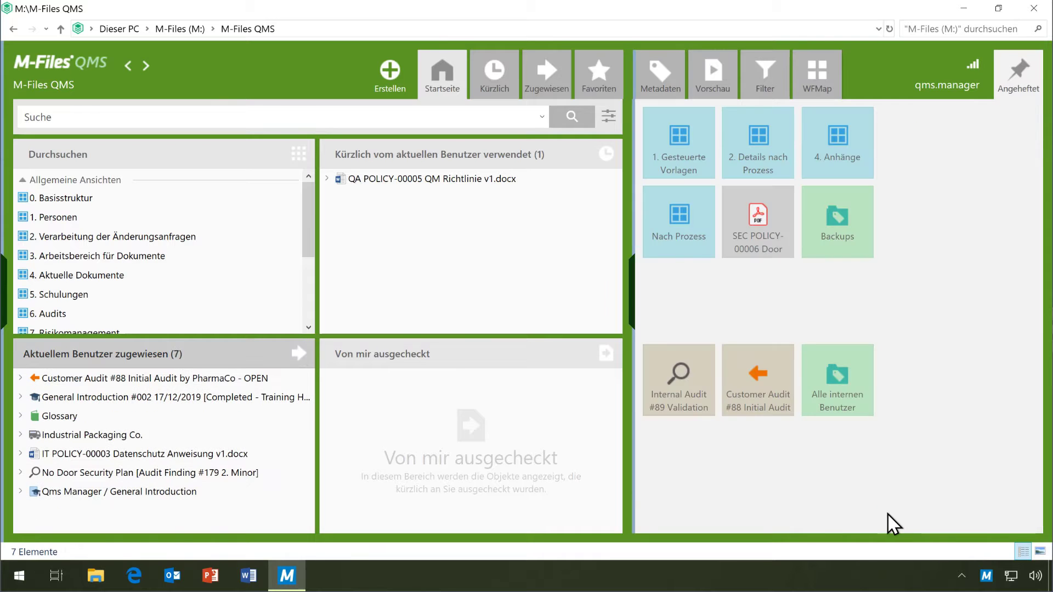
# Step: Choose the status change Prüfung sofort abschließen for the recently used QM Richtlinie document, with the comment "Geprüft"
pyautogui.click(510, 182)
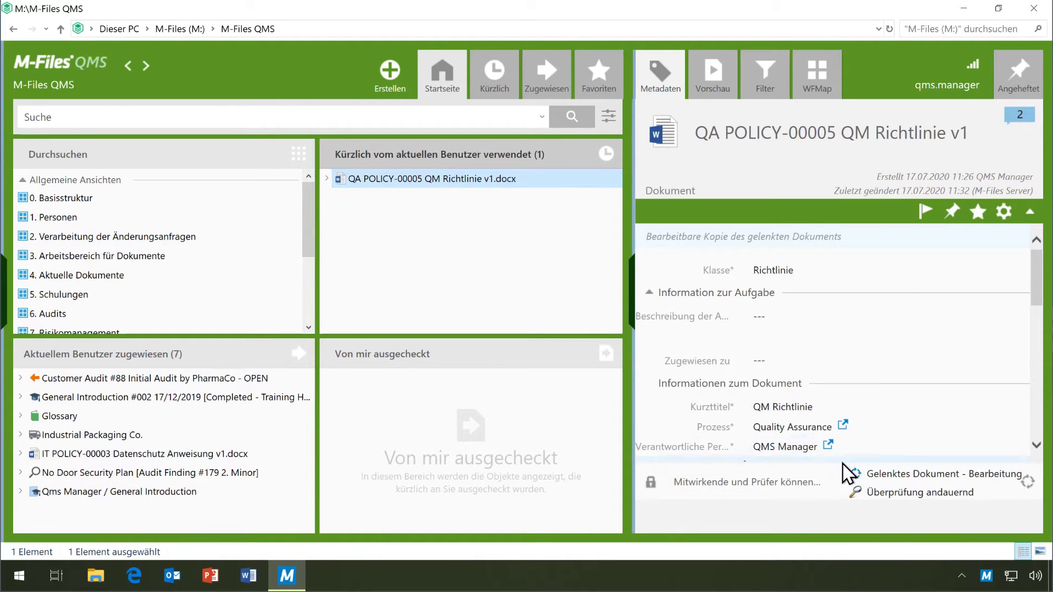
pyautogui.click(877, 491)
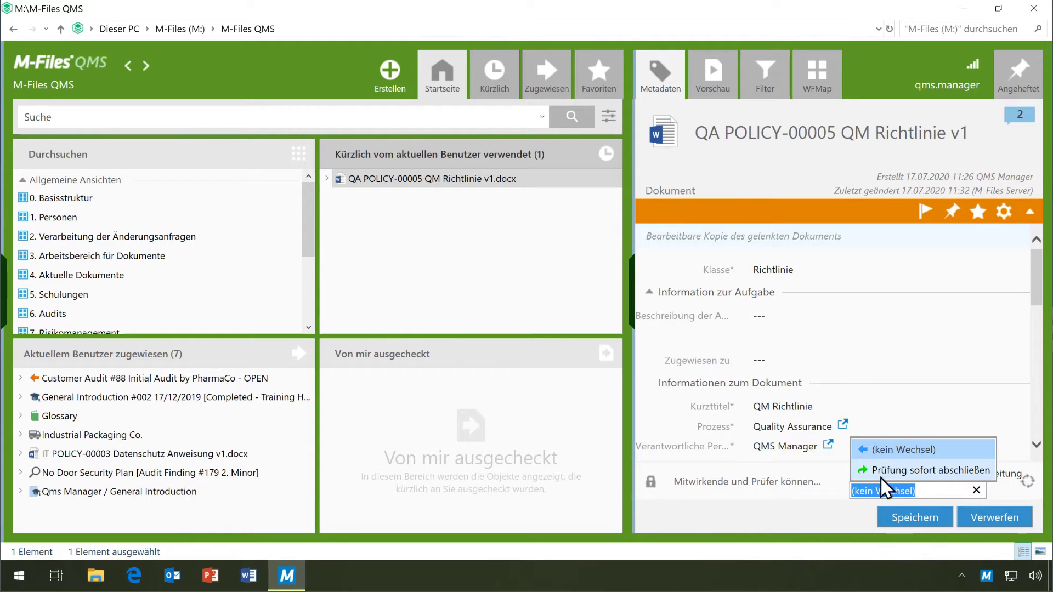
pyautogui.click(882, 477)
pyautogui.write('Ge')
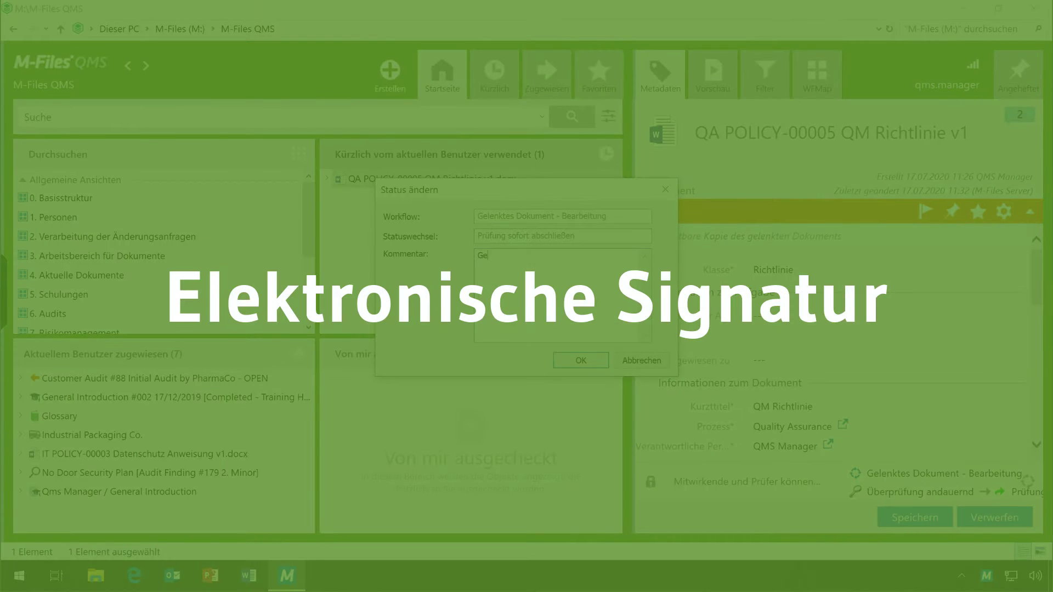
pyautogui.write('prüft')
pyautogui.click(604, 363)
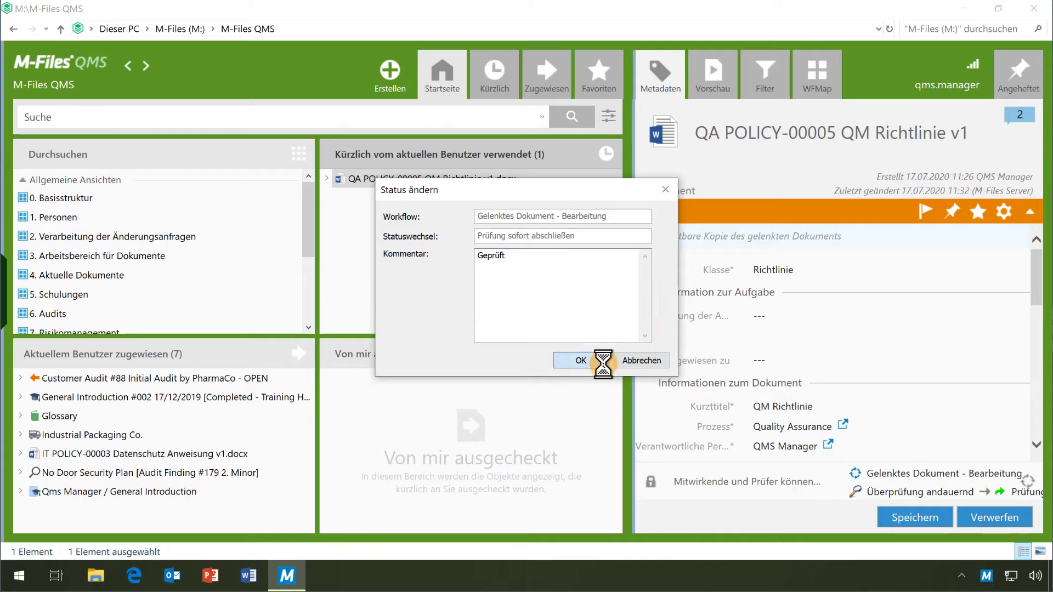
# Step: Save the immediate review closure and sign it electronically with the account password
pyautogui.click(911, 518)
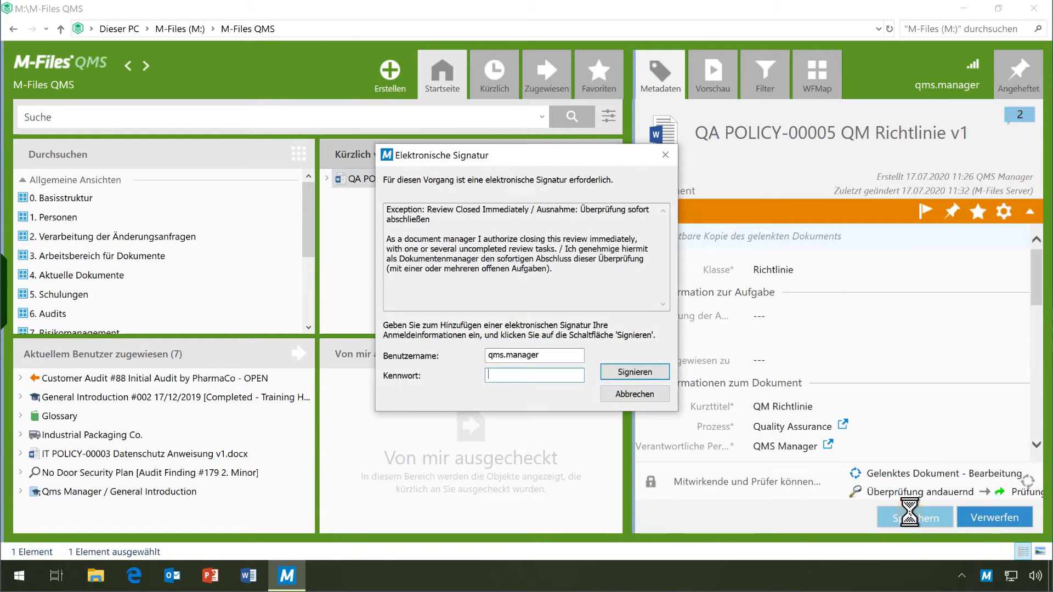
pyautogui.write('•••••••')
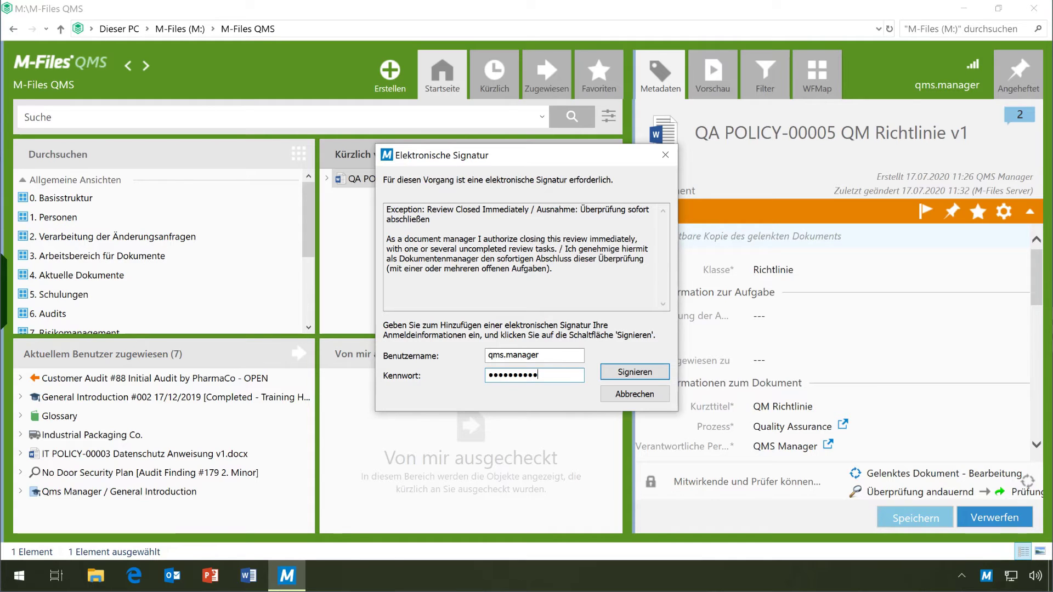
pyautogui.click(663, 374)
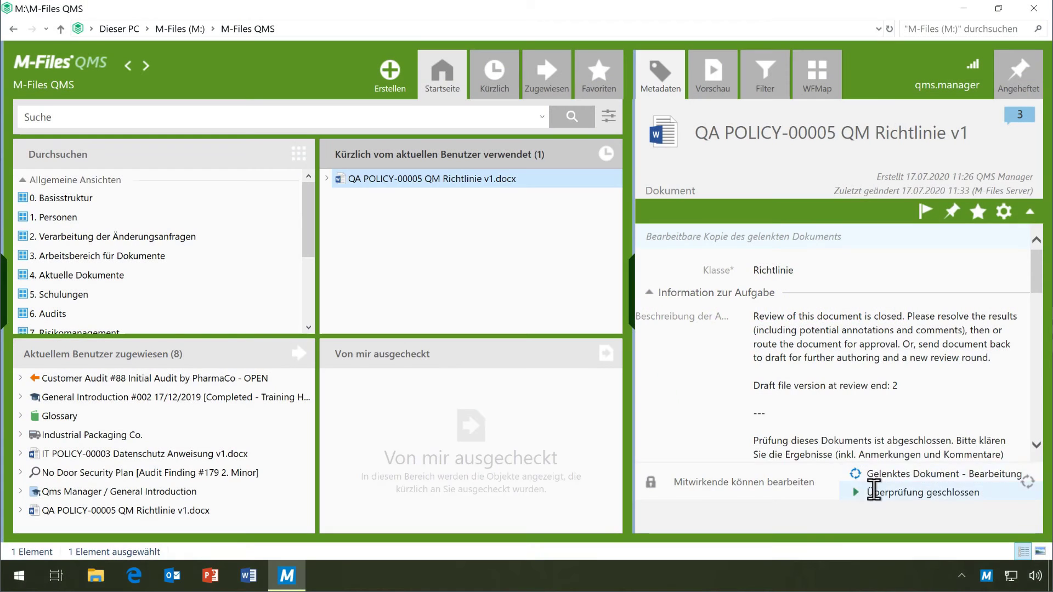
# Step: Route the policy for approval with the status change Zur Genehmigung weiterleiten and the comment "Bitte genehmigen", and save it
pyautogui.click(874, 490)
pyautogui.click(894, 459)
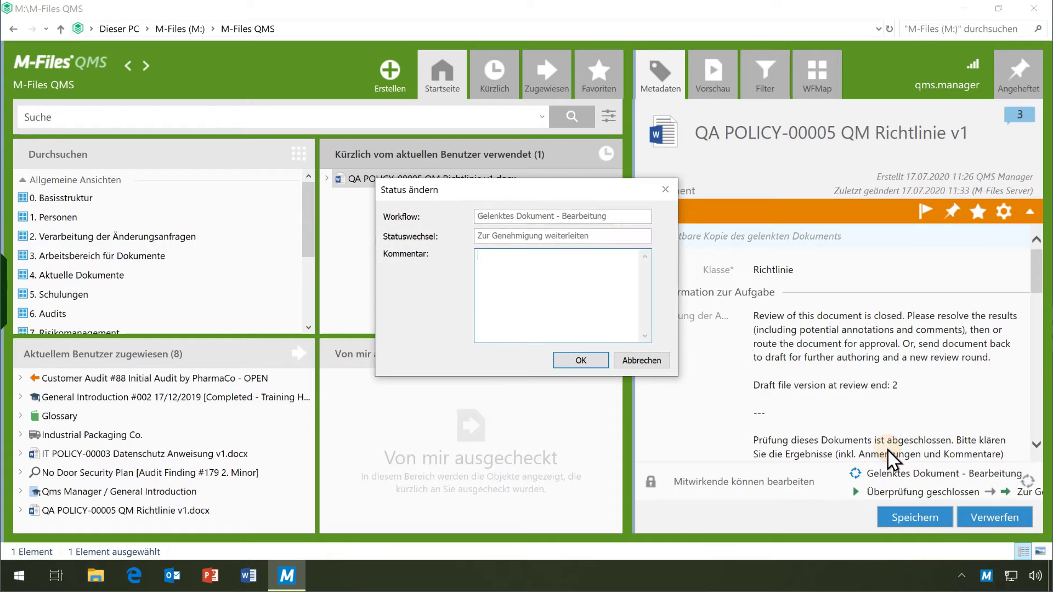
pyautogui.write('Bitte genehmigen')
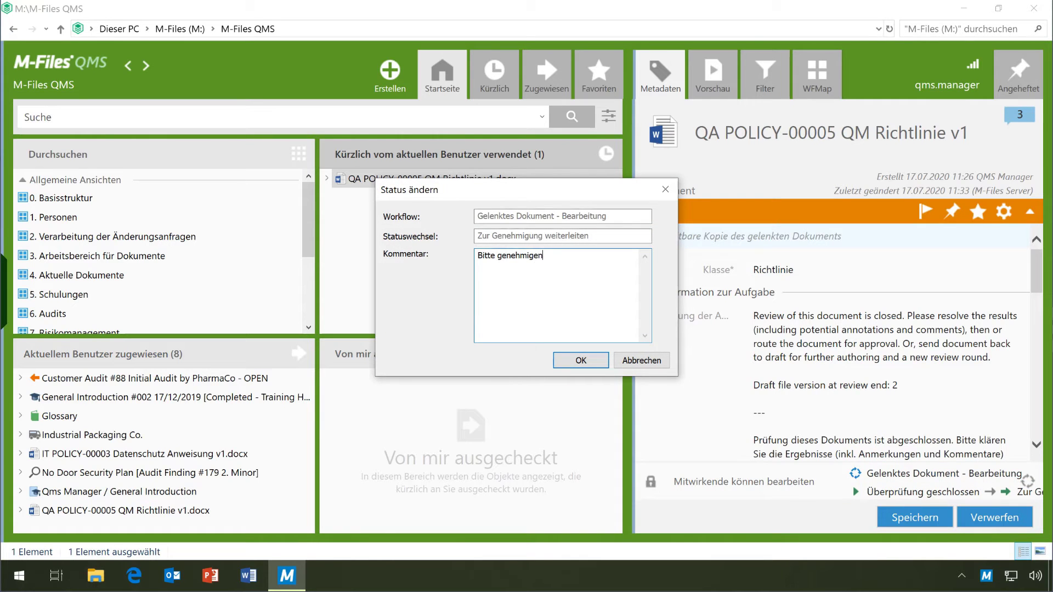
pyautogui.click(595, 361)
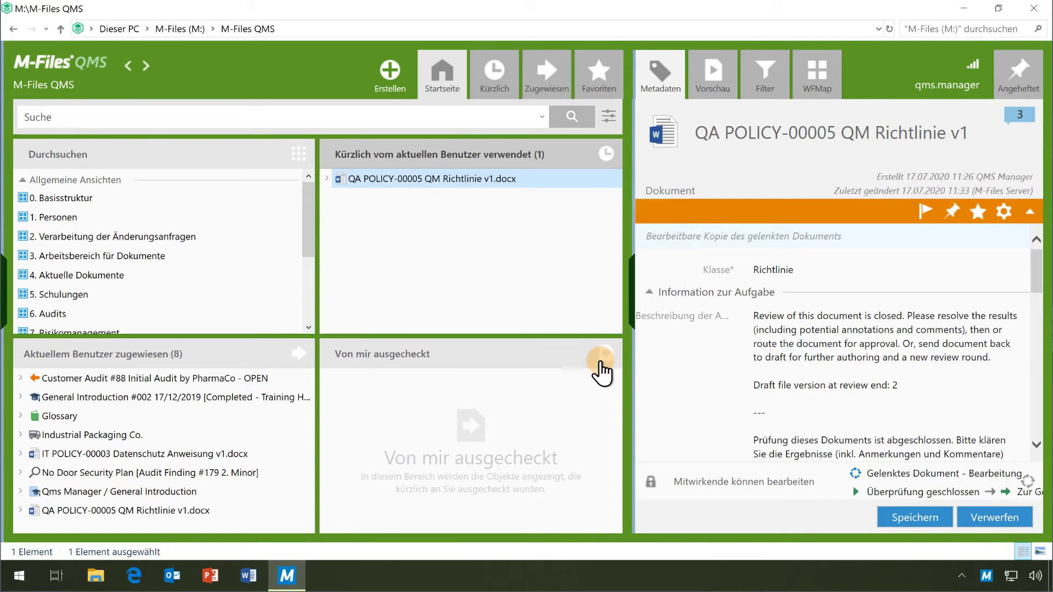
pyautogui.click(895, 524)
# Step: Choose the status change Dokument genehmigen for the policy, with the comment "Genehmigt"
pyautogui.click(886, 491)
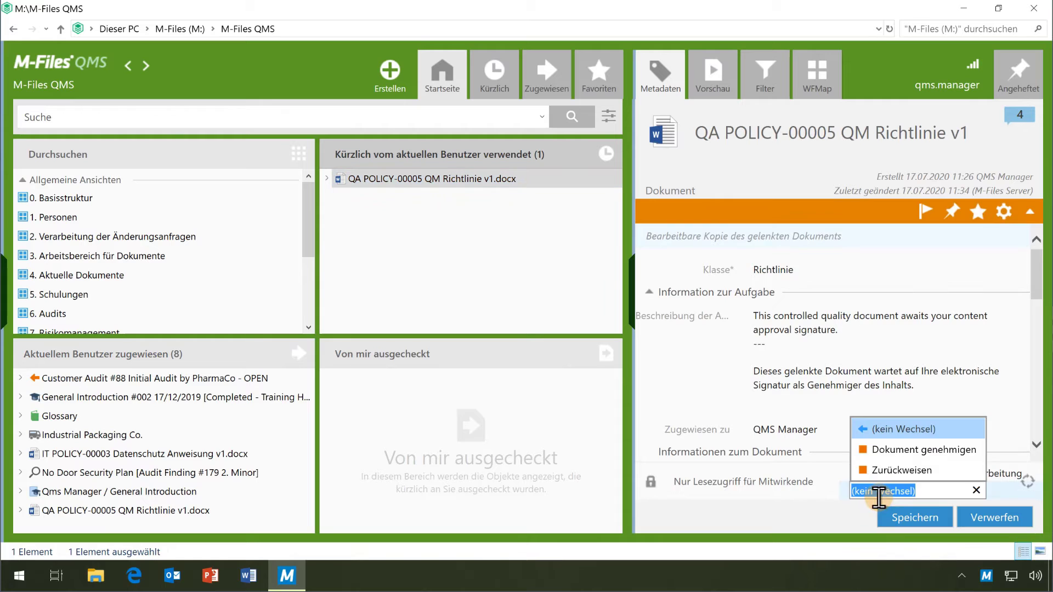
pyautogui.click(882, 456)
pyautogui.write('Genehmigt')
pyautogui.click(581, 361)
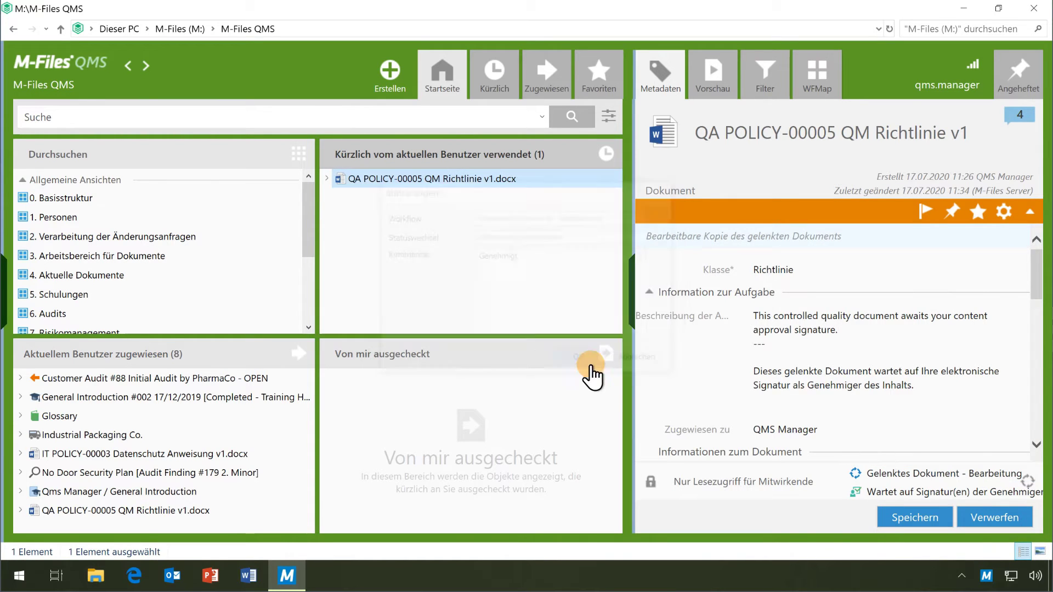
# Step: Save the document approval and sign it electronically with the account password
pyautogui.click(903, 518)
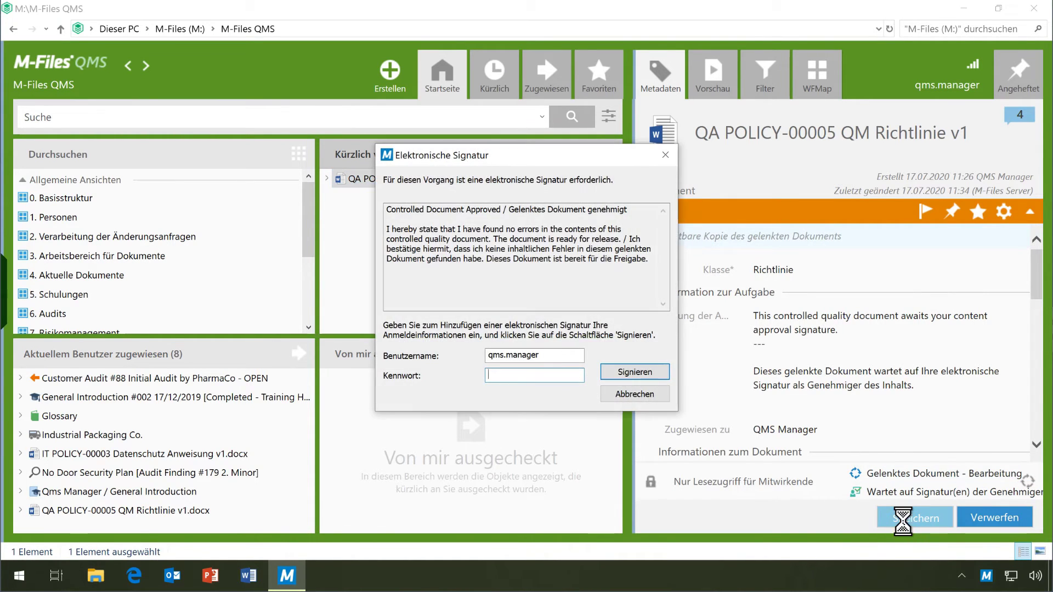
pyautogui.write('**********')
pyautogui.click(623, 371)
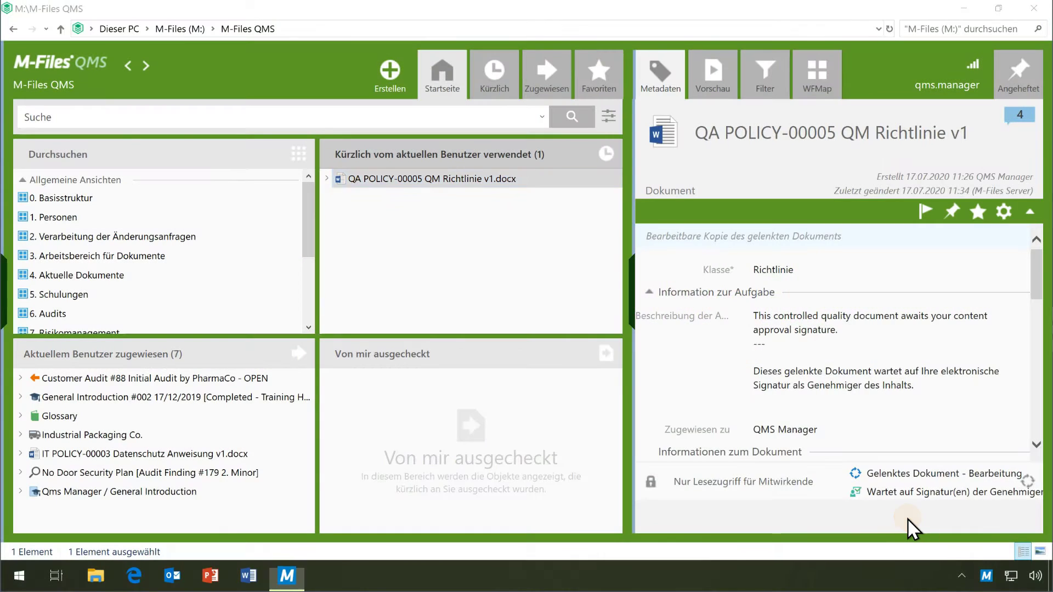
# Step: Examine the policy's version history with the Status column widened, and close the history
pyautogui.rightClick(487, 179)
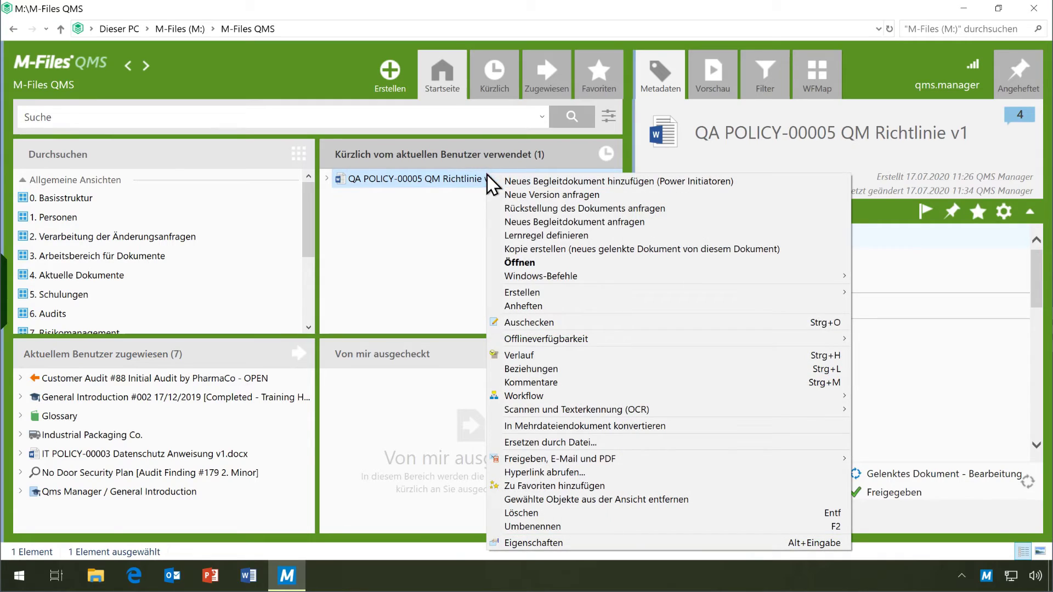
pyautogui.click(541, 357)
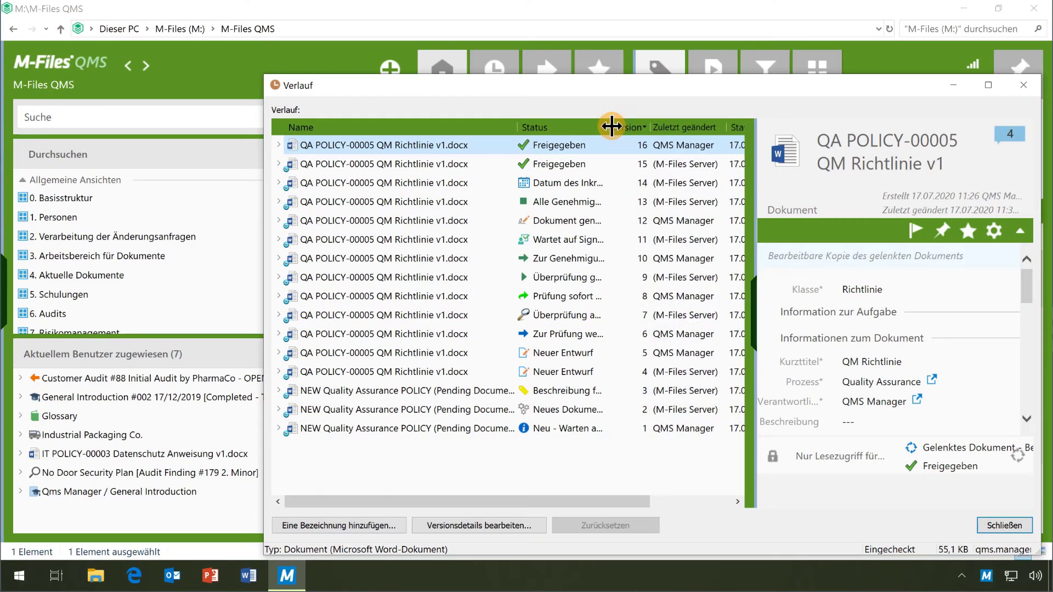
pyautogui.moveTo(608, 127); pyautogui.dragTo(660, 128)
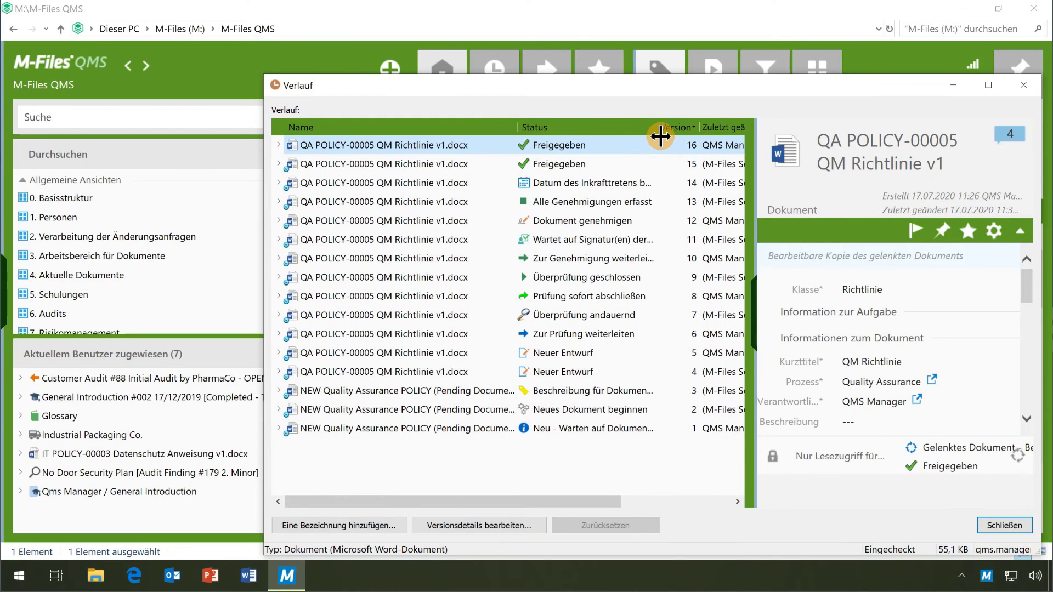
pyautogui.click(990, 522)
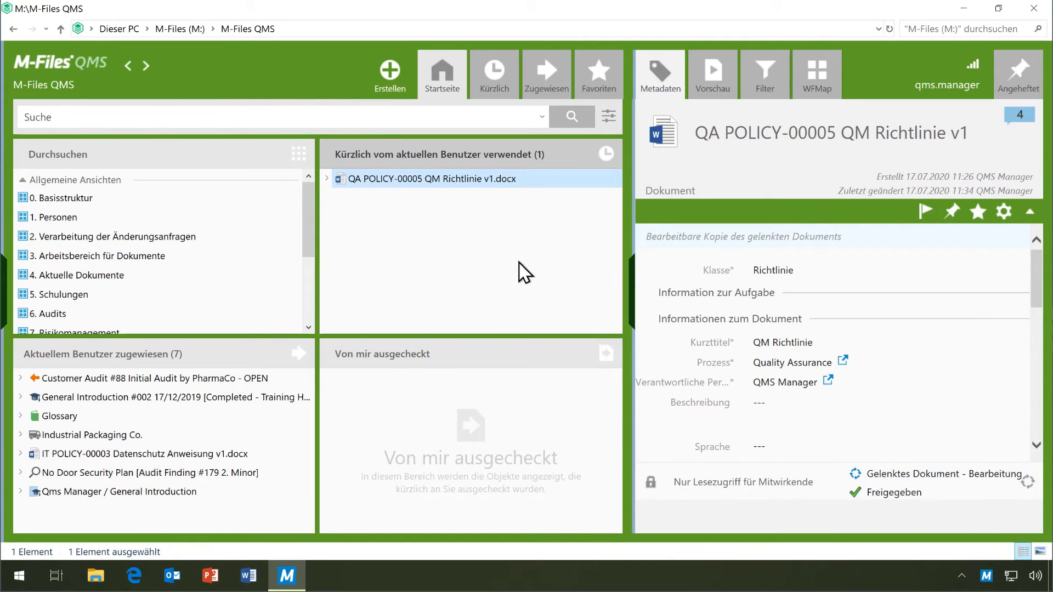
# Step: Expand the policy's released versions and its [For Learning] PDF to examine the related training records
pyautogui.click(329, 180)
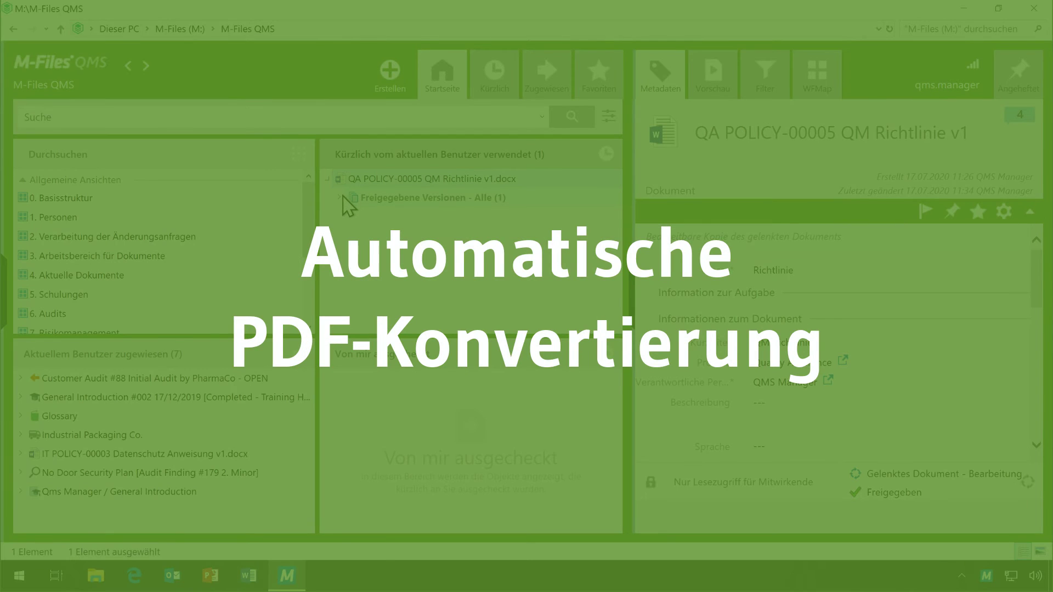
pyautogui.click(342, 198)
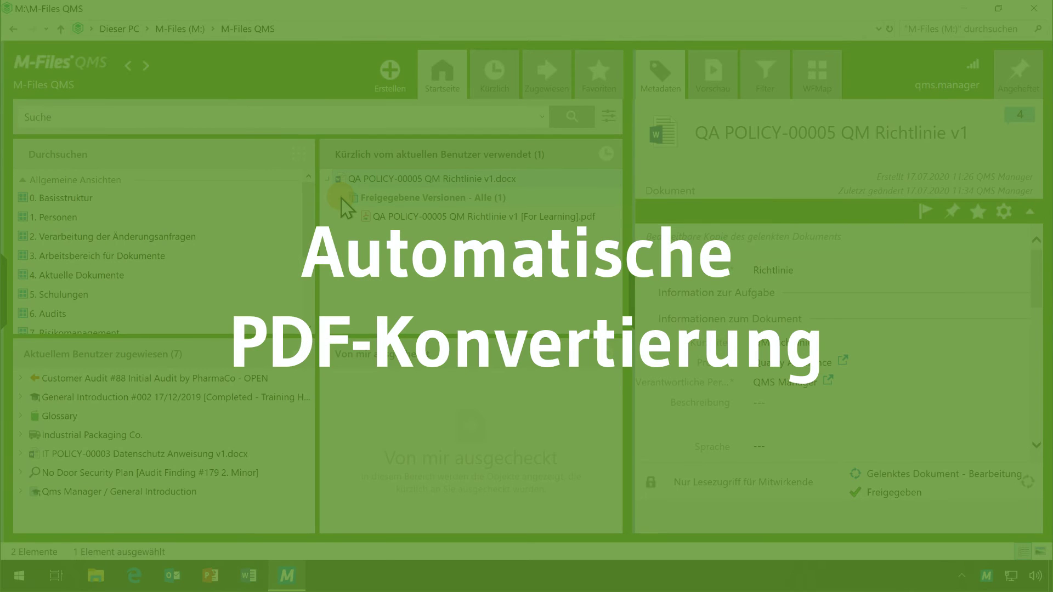
pyautogui.click(378, 218)
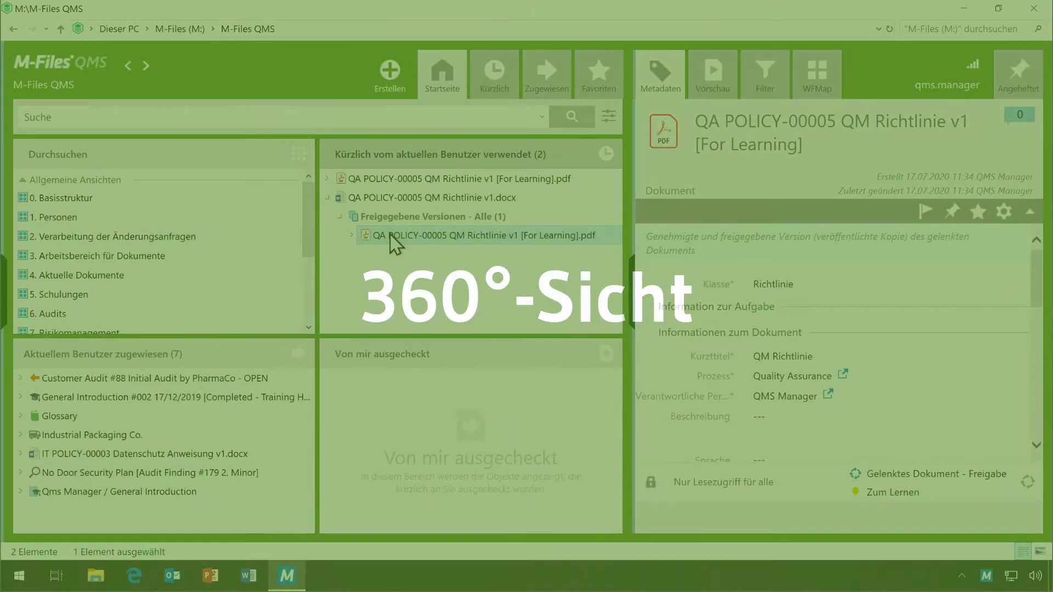
pyautogui.click(351, 236)
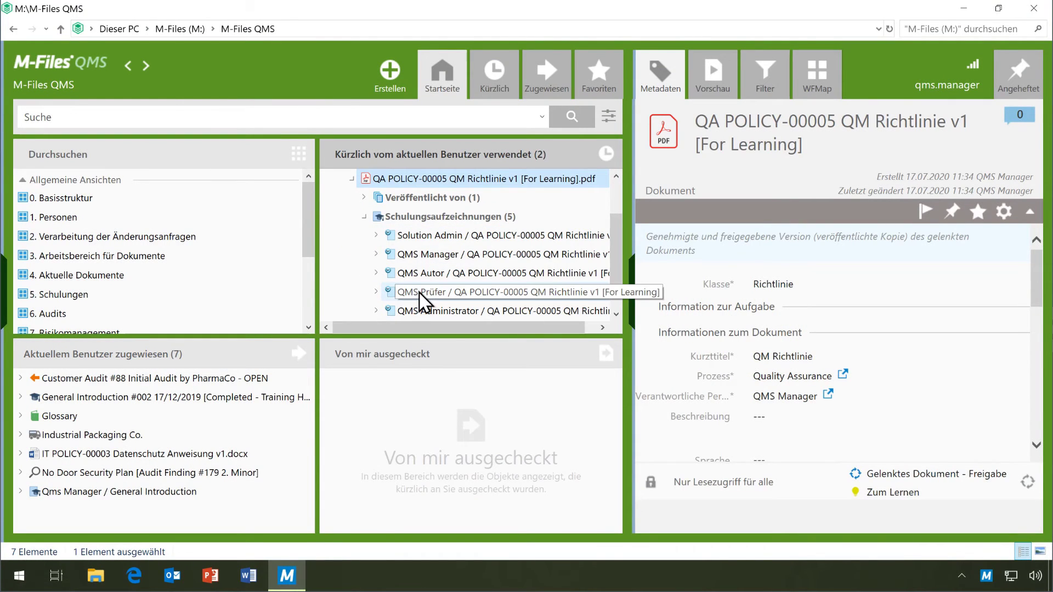
# Step: Examine the [For Learning] PDF's metadata, from its workflow information to its related objects and the link to the effective version
pyautogui.scroll(-4, 795, 369)
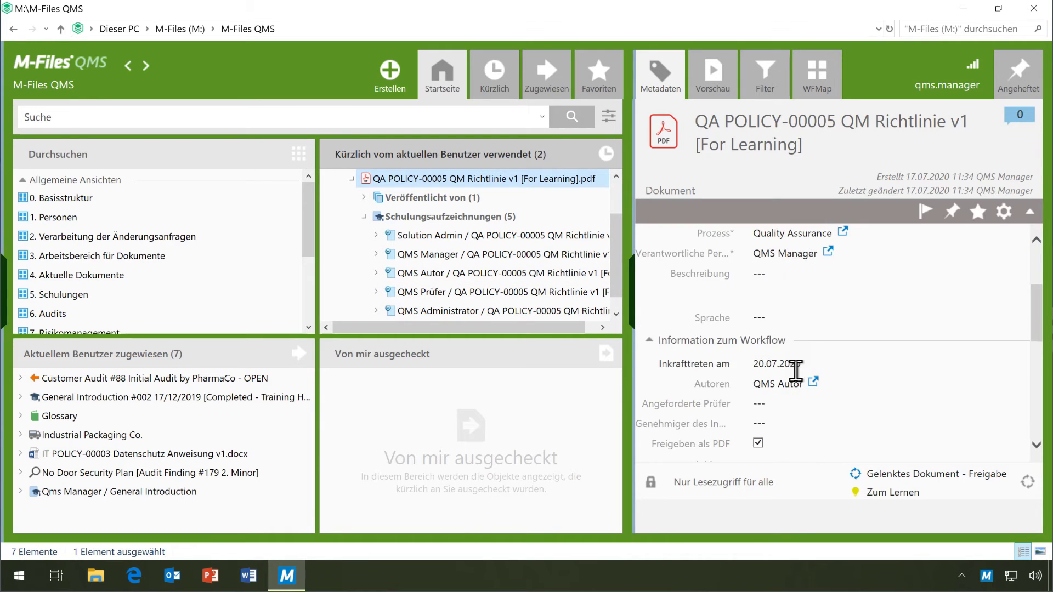
pyautogui.scroll(-3, 796, 371)
pyautogui.scroll(-1, 795, 371)
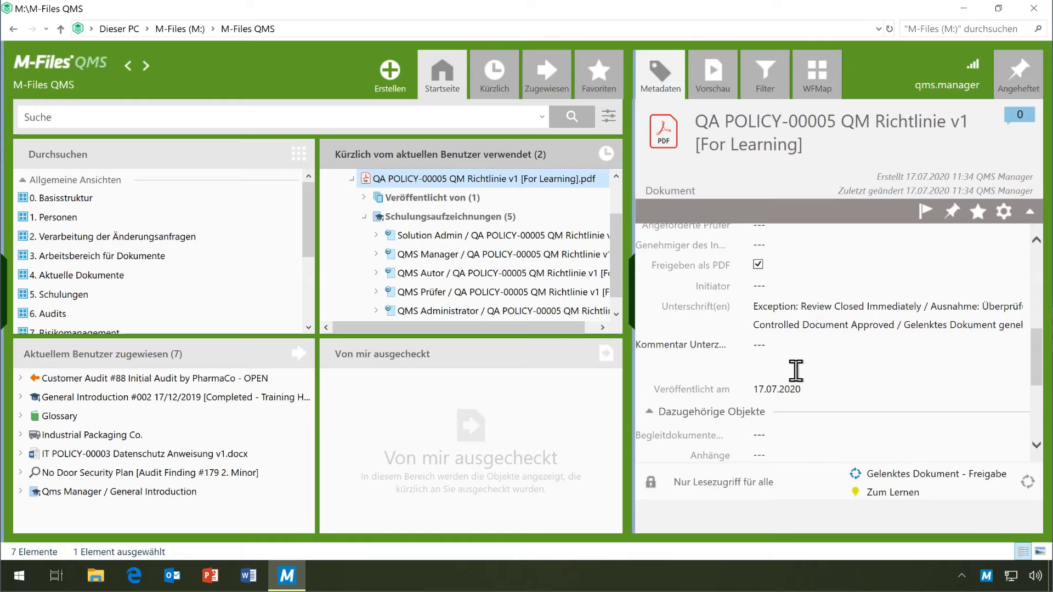
pyautogui.scroll(-2, 795, 371)
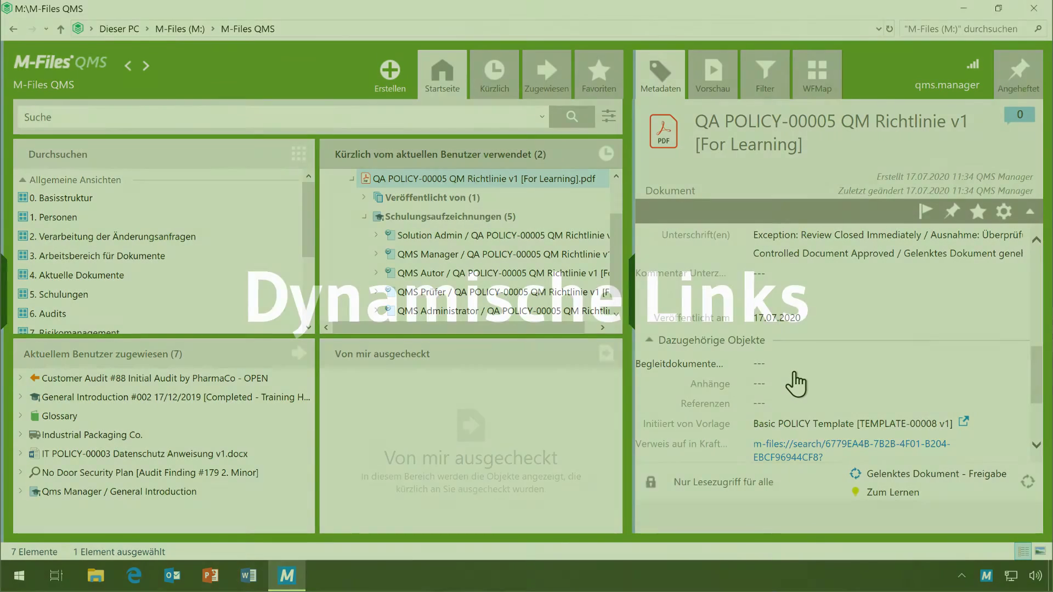
pyautogui.scroll(-3, 795, 384)
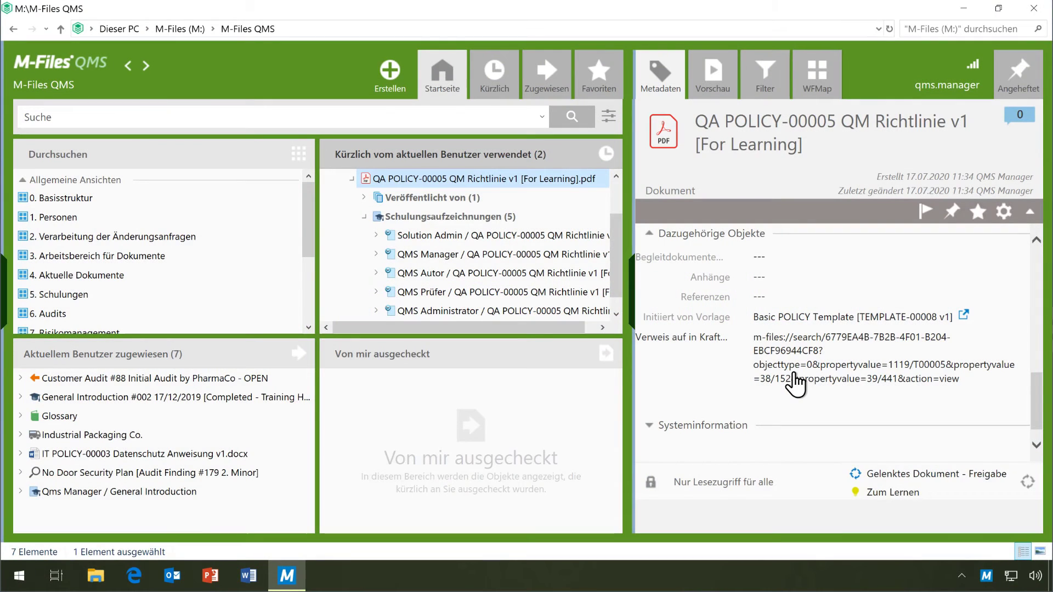
# Step: Apply the status change Zur Aktualisierung weiterleiten to the editable QM Richtlinie Word document and save it
pyautogui.moveTo(617, 268); pyautogui.dragTo(614, 235)
pyautogui.click(518, 199)
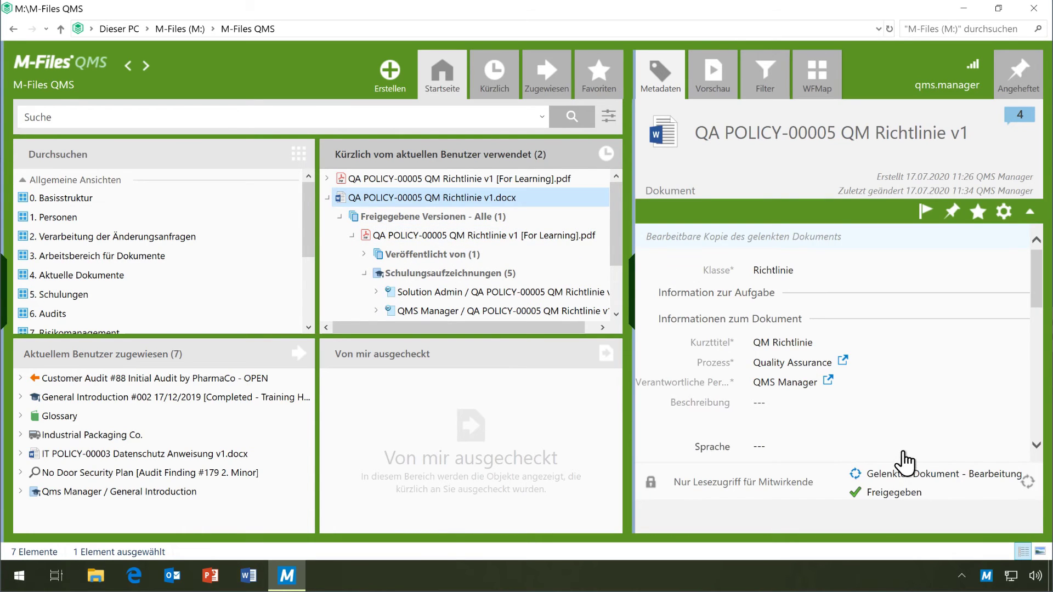
pyautogui.click(910, 491)
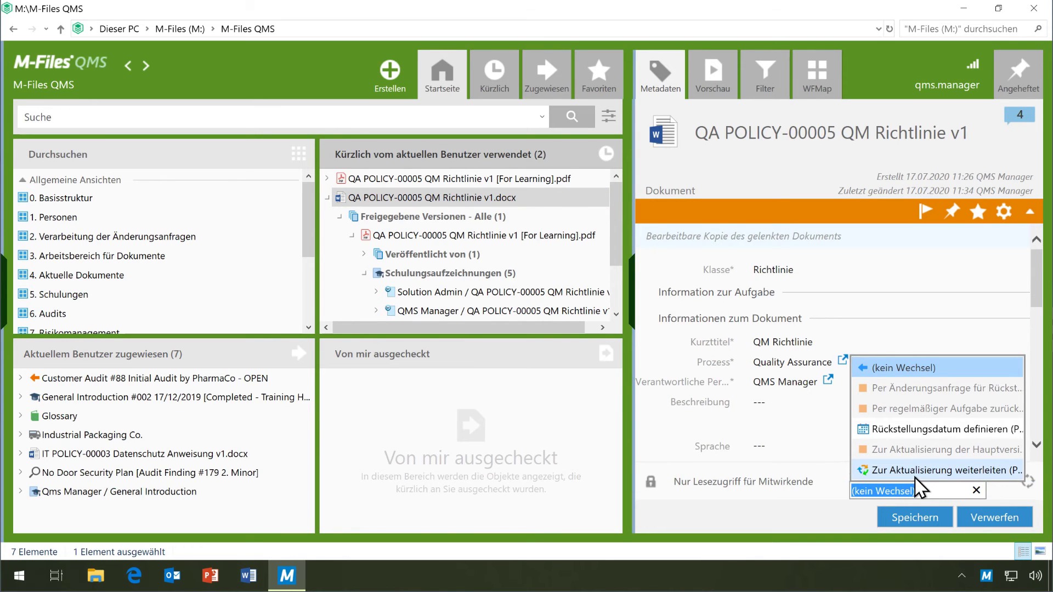
pyautogui.click(915, 472)
pyautogui.click(583, 360)
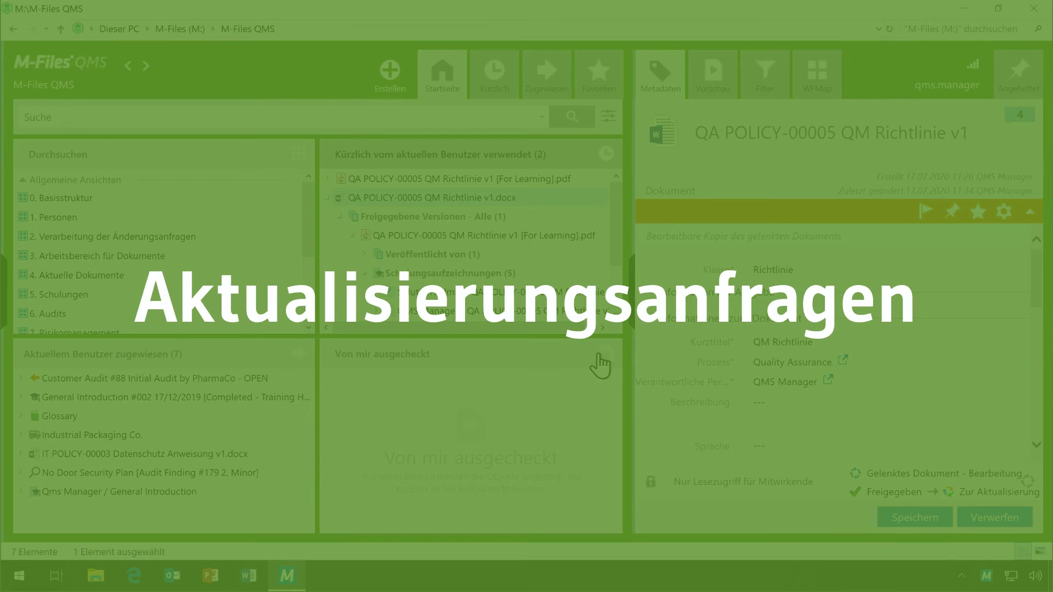
pyautogui.click(887, 516)
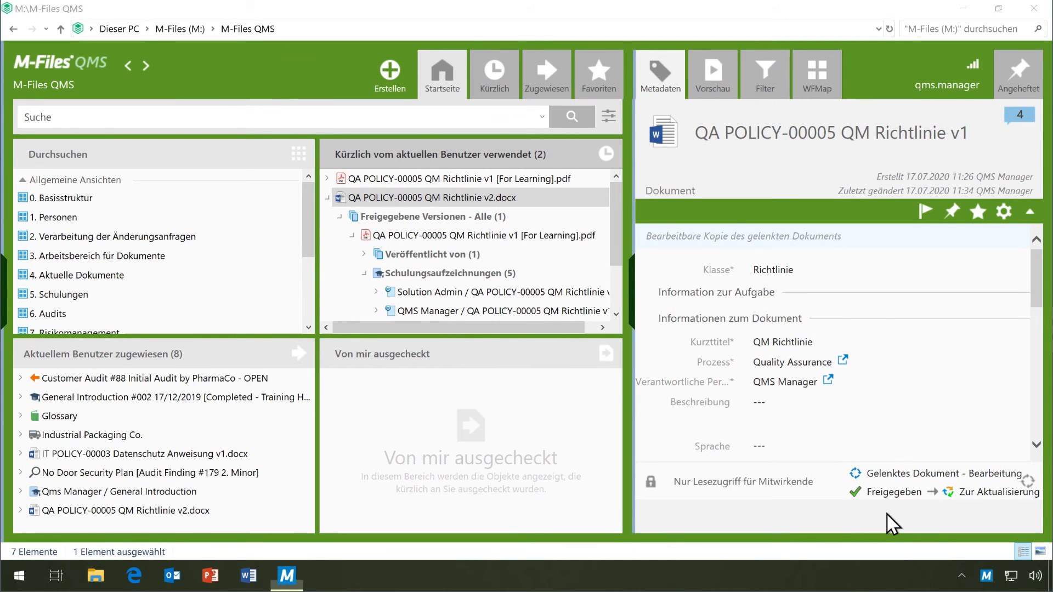
# Step: Preview the QM Richtlinie v1 [For Learning] PDF and examine its contents through to the electronic signatures page
pyautogui.click(519, 180)
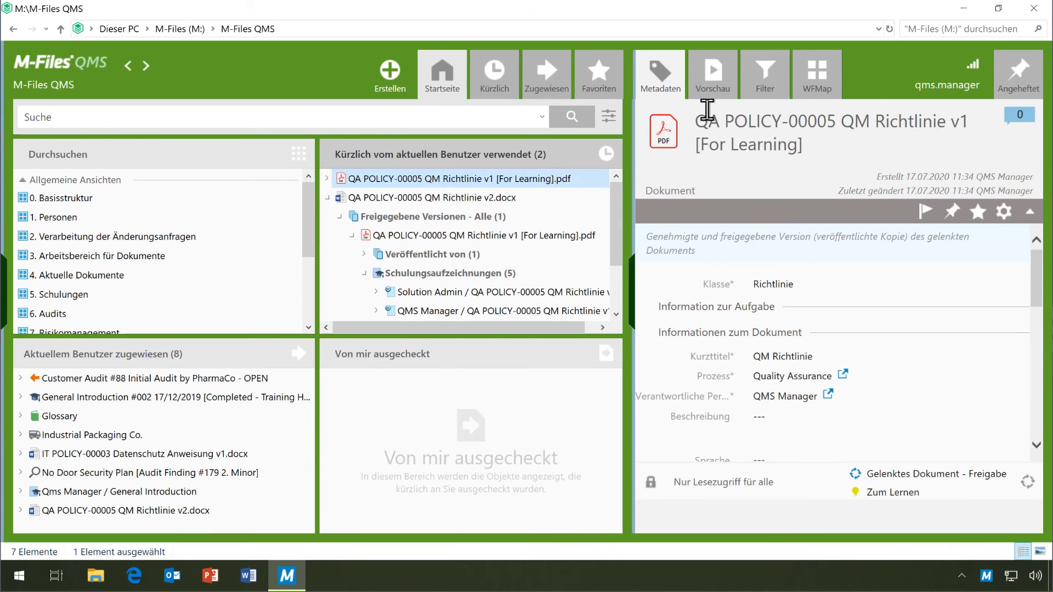
pyautogui.click(712, 105)
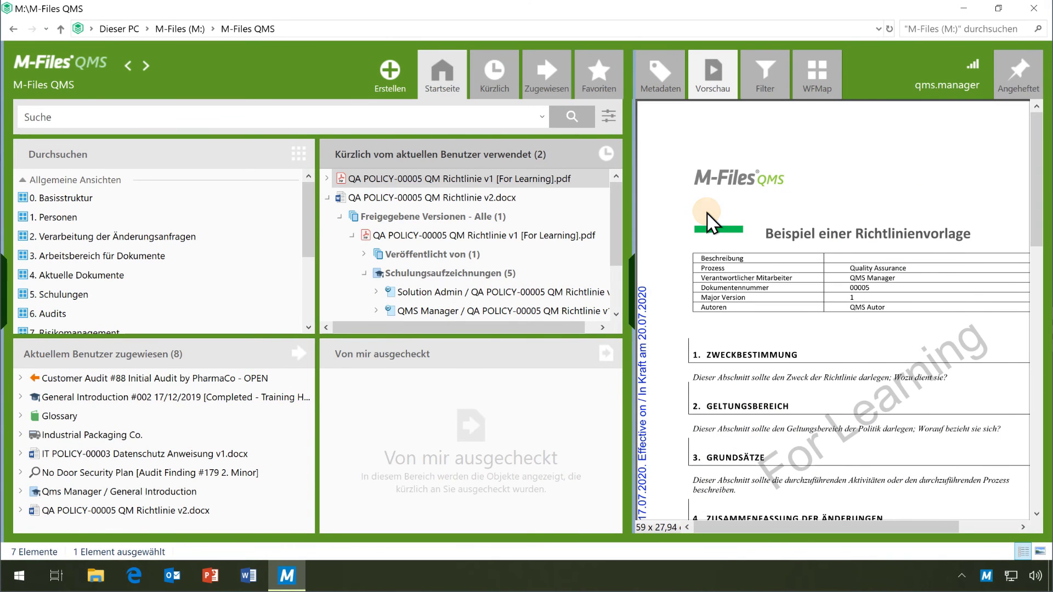
pyautogui.scroll(-1, 707, 222)
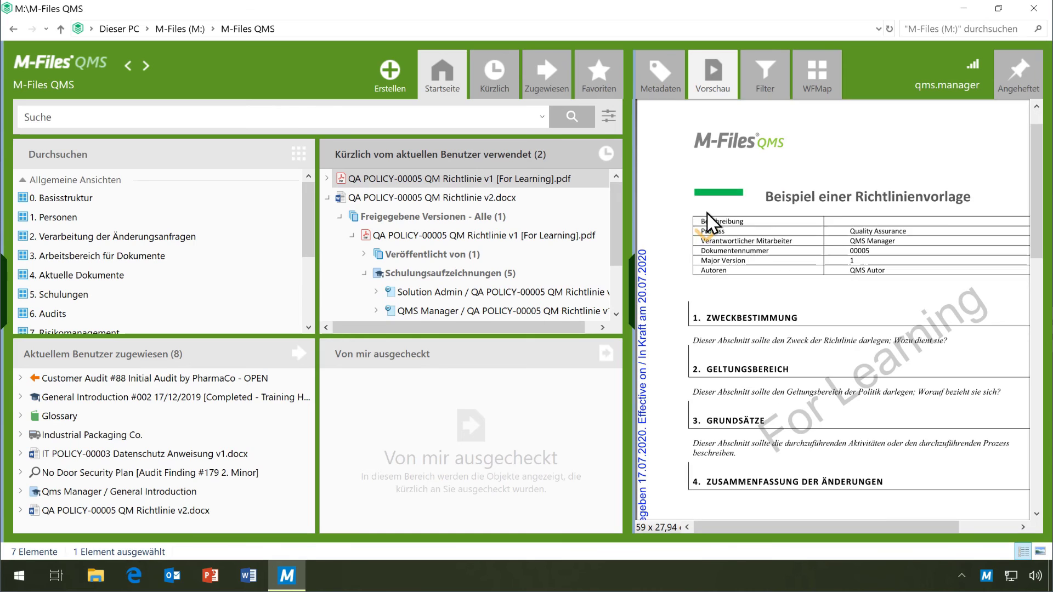
pyautogui.scroll(-1, 709, 218)
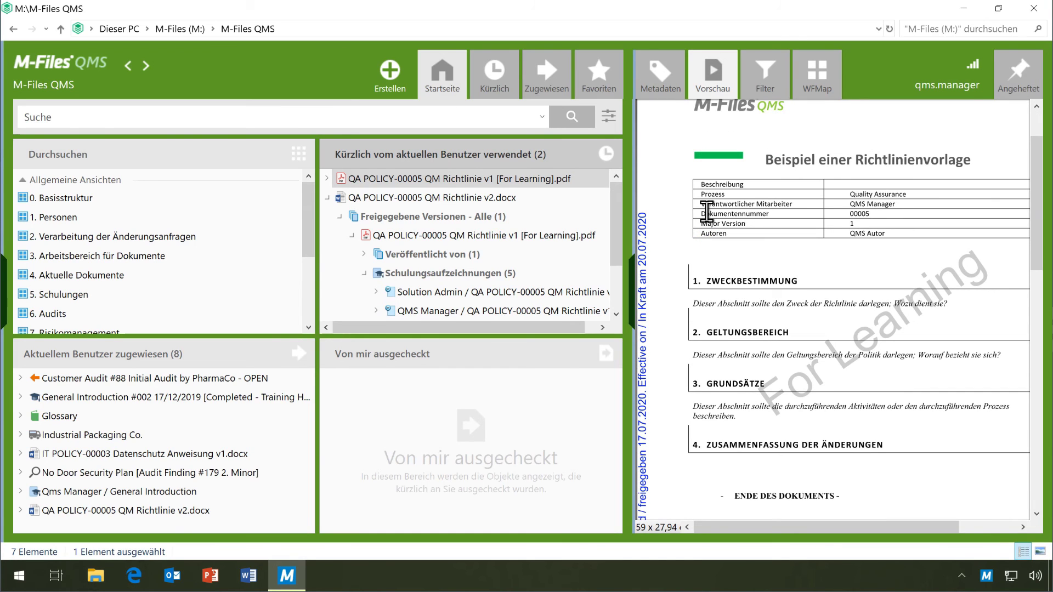
pyautogui.scroll(-4, 708, 211)
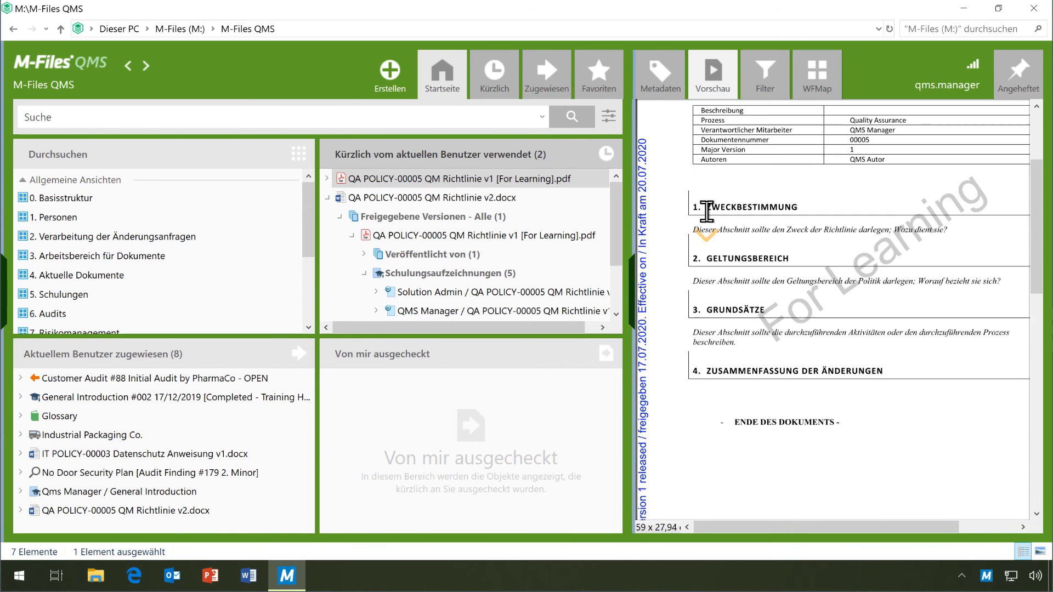
pyautogui.scroll(-4, 709, 216)
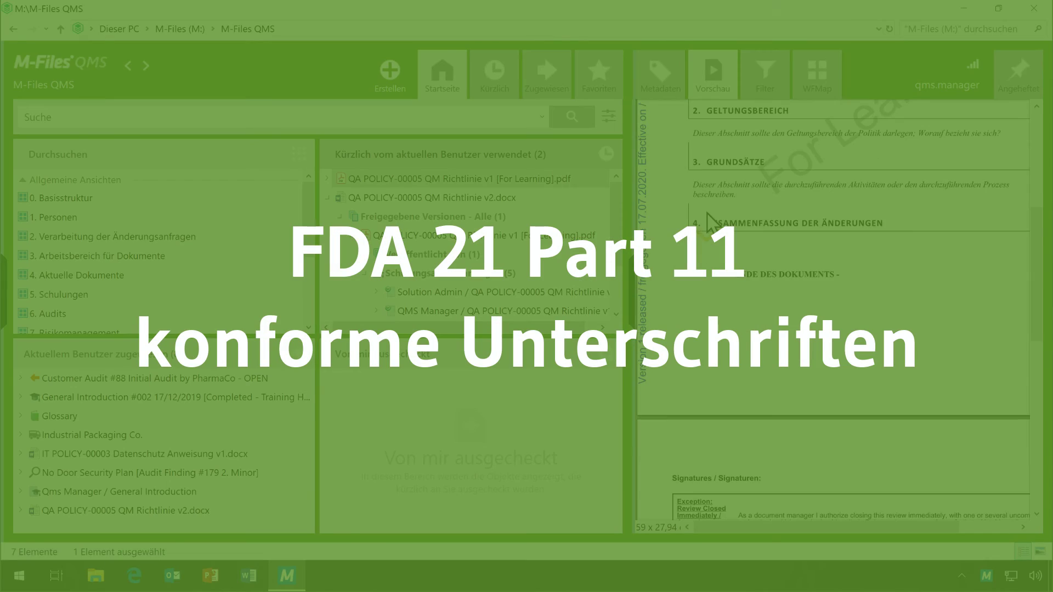
pyautogui.scroll(-5, 708, 215)
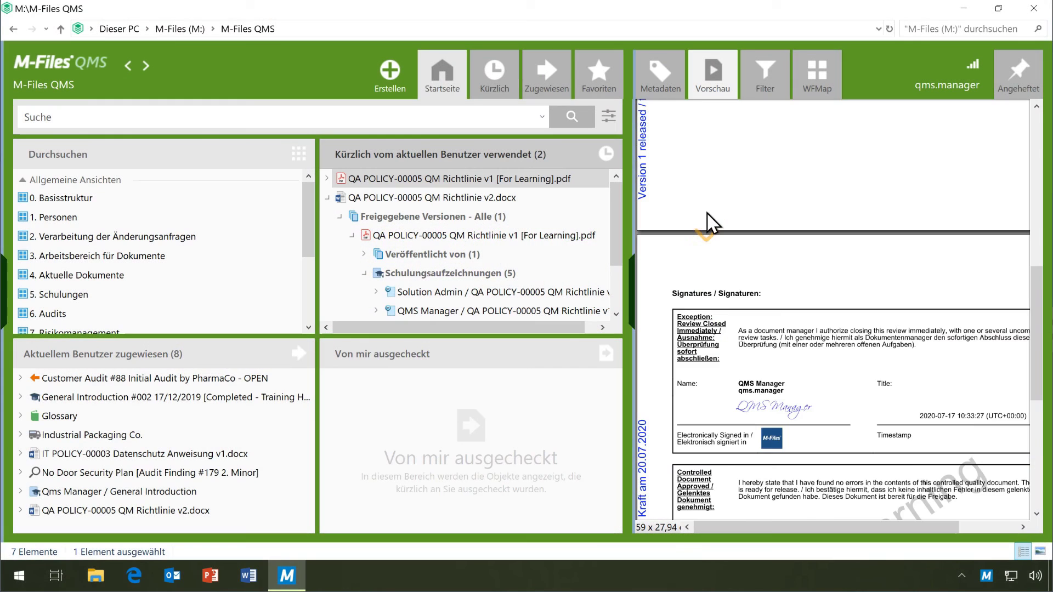
pyautogui.scroll(-1, 709, 216)
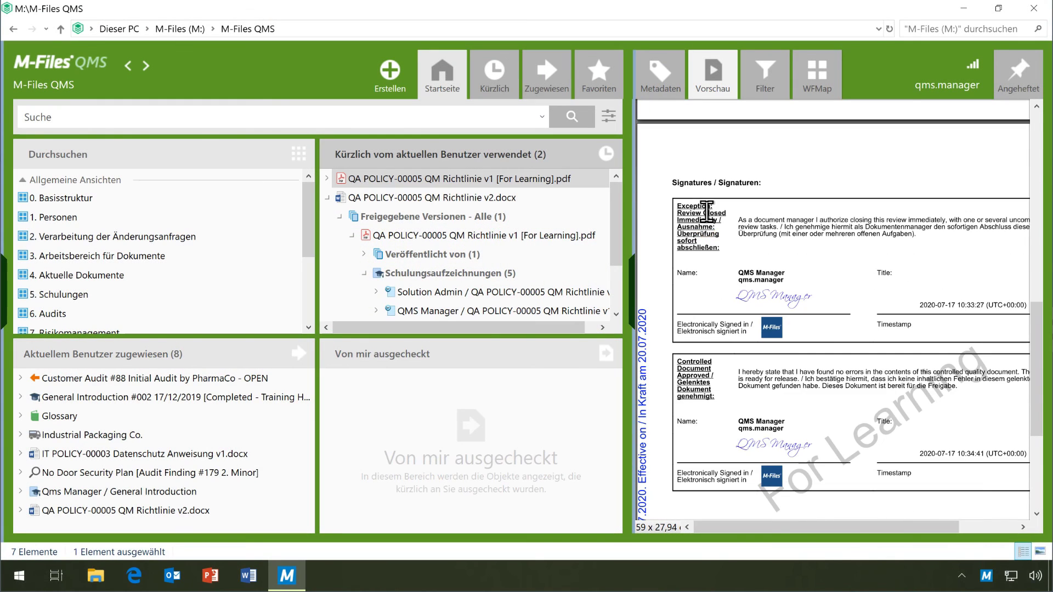